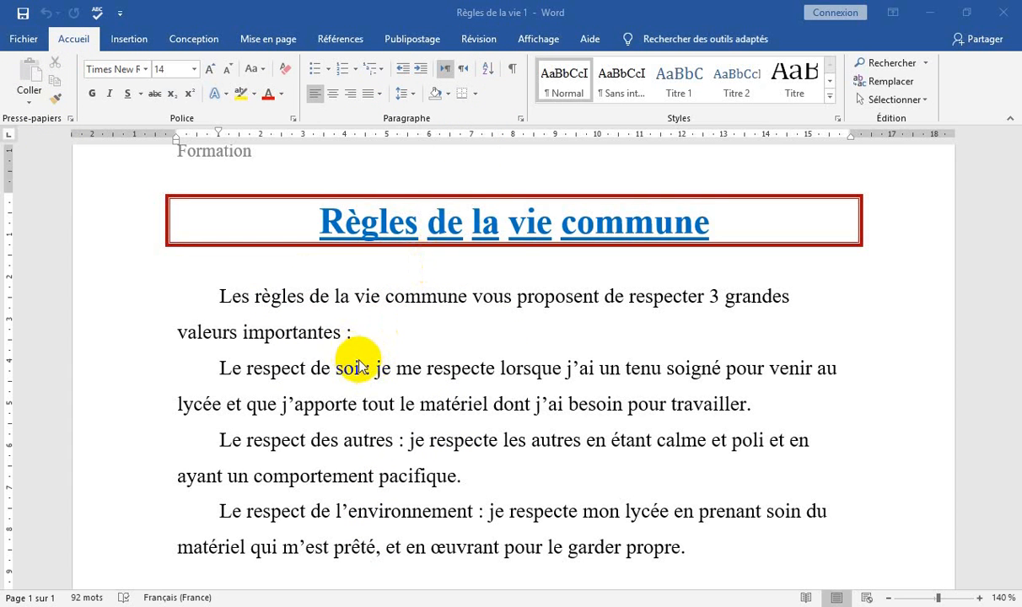
- Look through the document from the header and title down to the page-number footer
{"action": "left_click", "coordinate": [131, 41]}
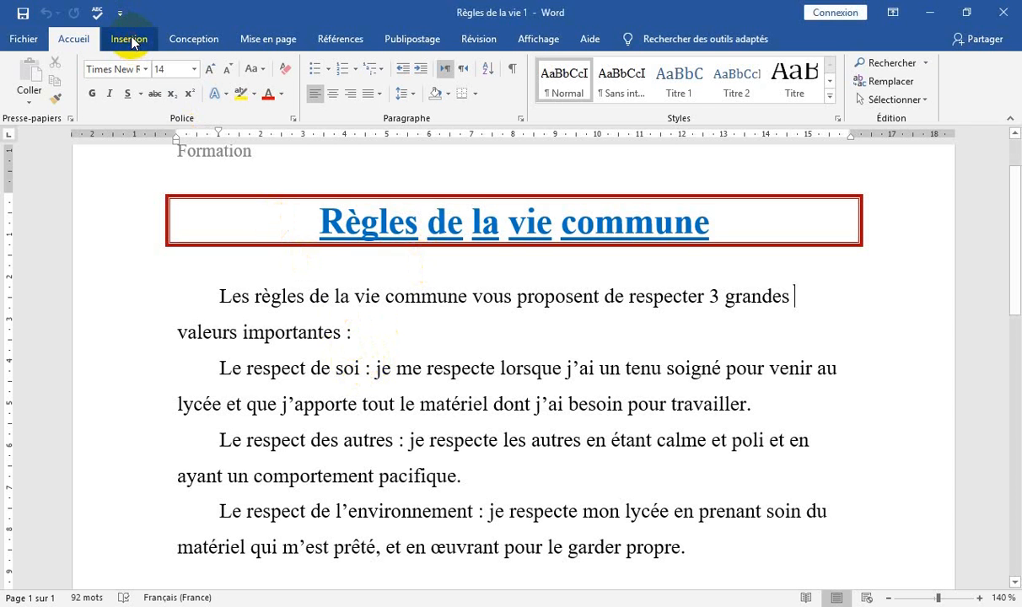
{"action": "left_click", "coordinate": [131, 41]}
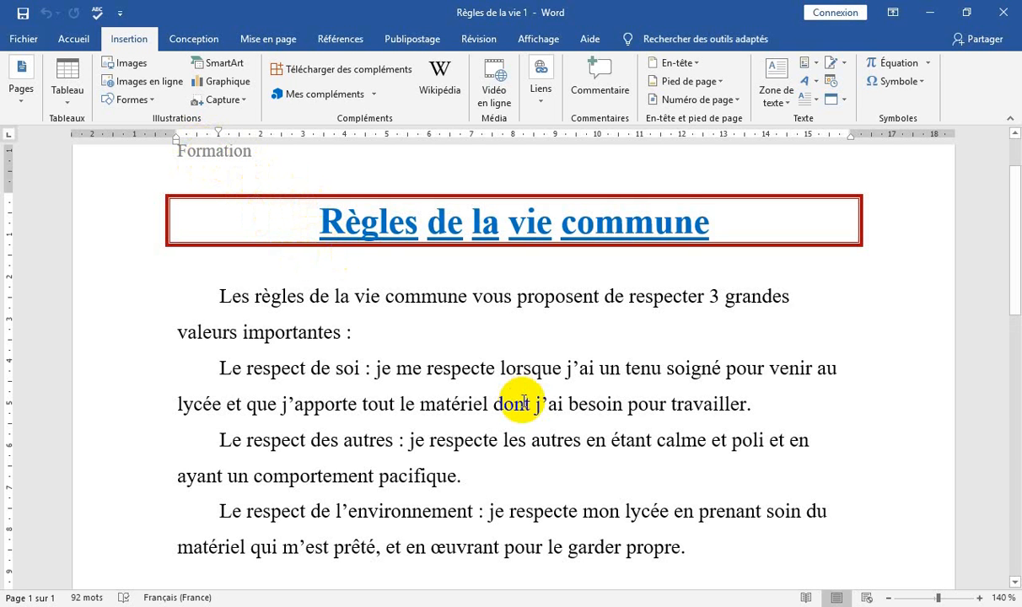
{"action": "scroll", "coordinate": [523, 403], "scroll_direction": "down", "scroll_amount": 10}
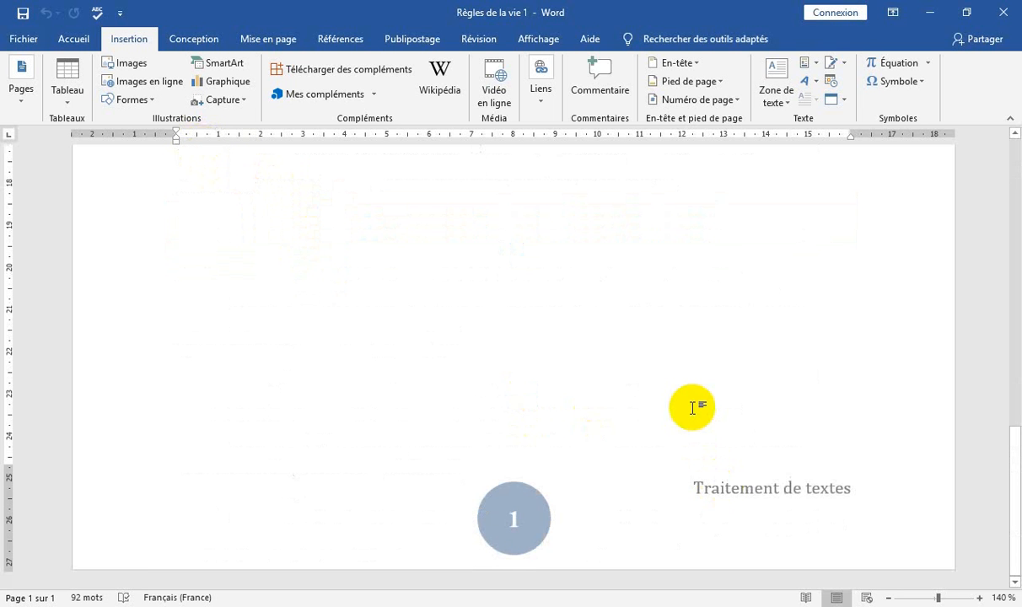
{"action": "key", "text": "ctrl+Home"}
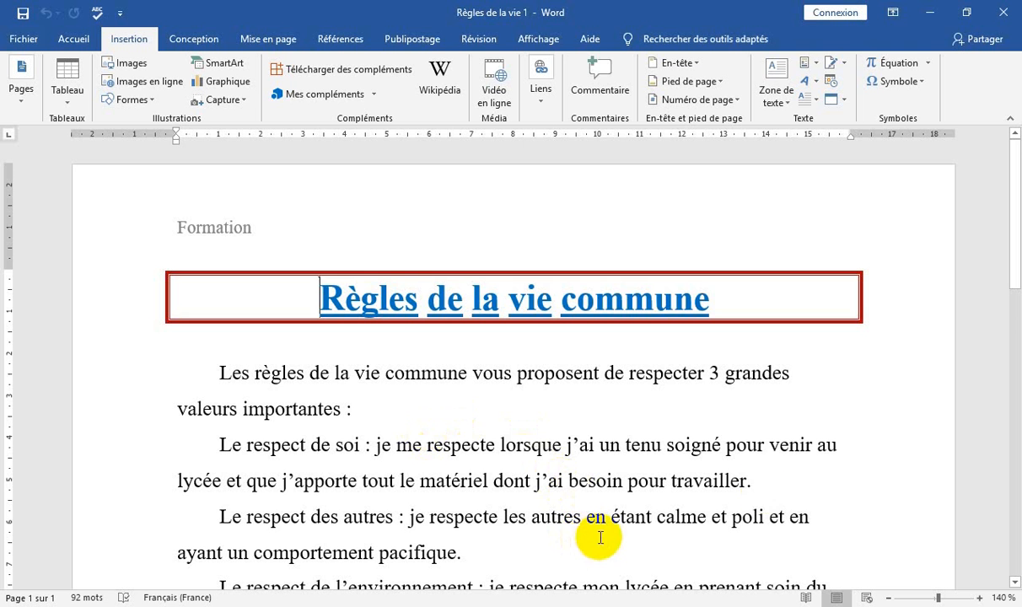
{"action": "left_click", "coordinate": [1015, 583]}
{"action": "left_click", "coordinate": [1015, 583]}
{"action": "left_click", "coordinate": [1015, 583]}
{"action": "left_click", "coordinate": [1016, 583]}
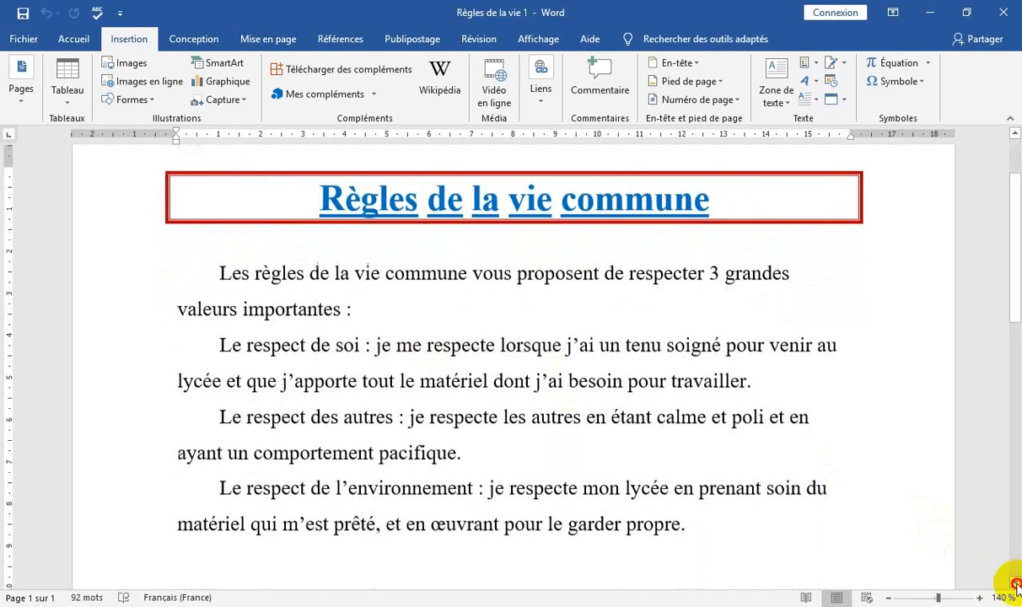
{"action": "left_click", "coordinate": [1016, 583]}
{"action": "left_click", "coordinate": [1015, 583]}
{"action": "left_click", "coordinate": [1015, 583]}
{"action": "left_click", "coordinate": [1015, 583]}
{"action": "left_click", "coordinate": [1015, 583]}
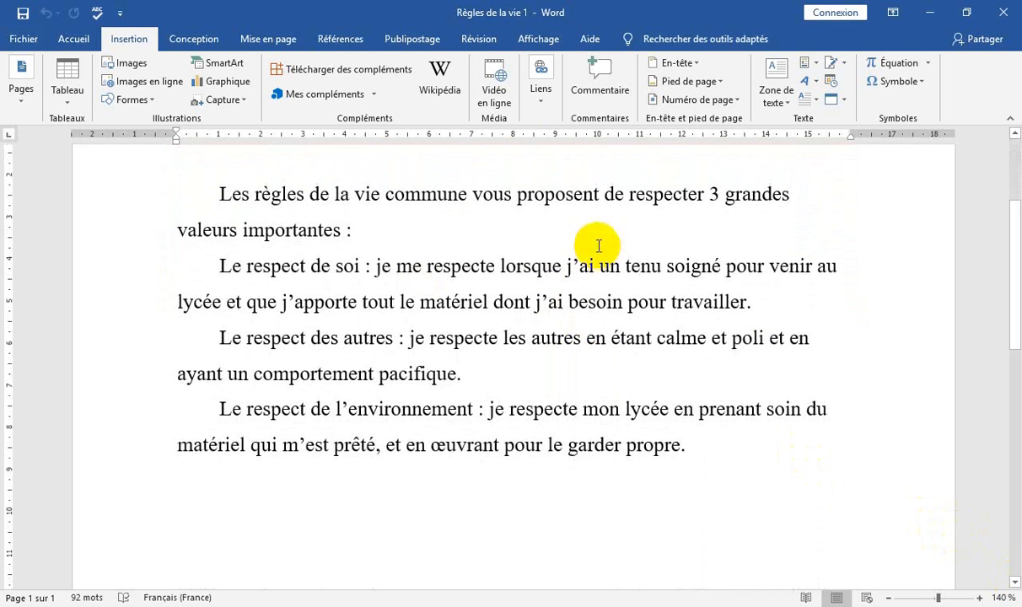
- Show the navigation pane, view its page thumbnails, and close it
{"action": "left_click", "coordinate": [537, 41]}
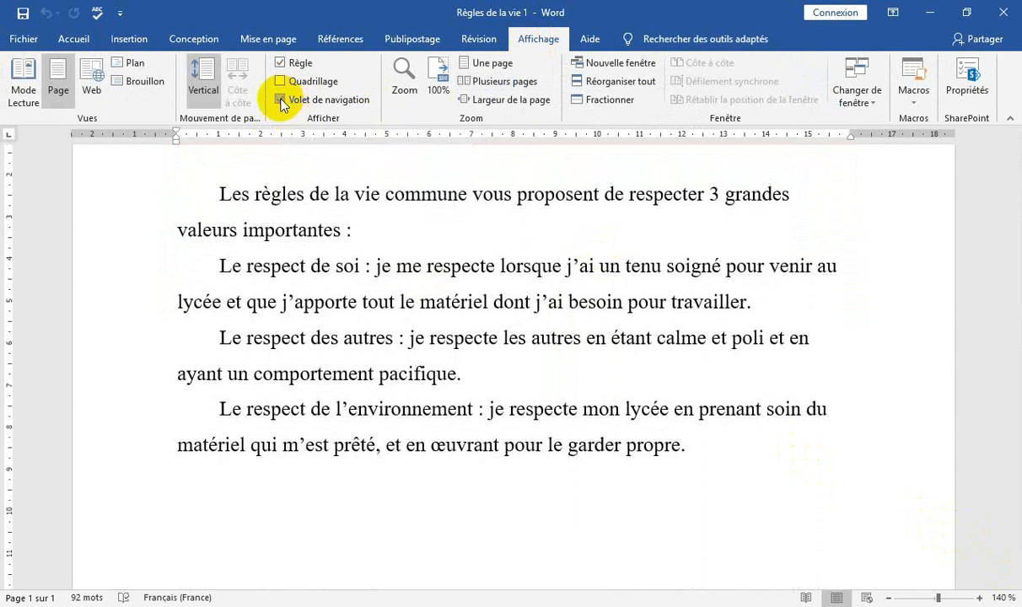
{"action": "left_click", "coordinate": [281, 102]}
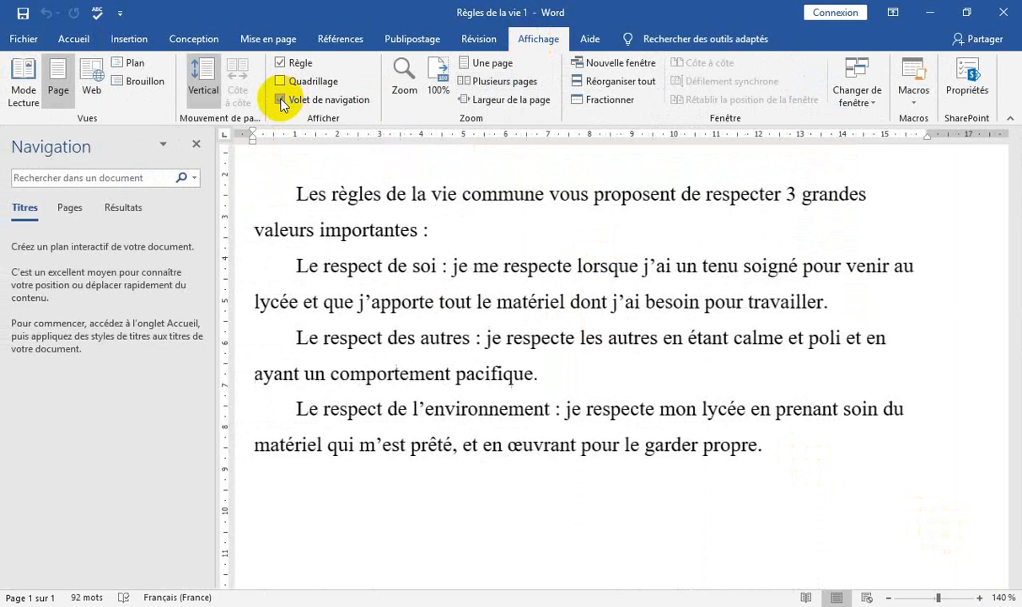
{"action": "left_click", "coordinate": [71, 210]}
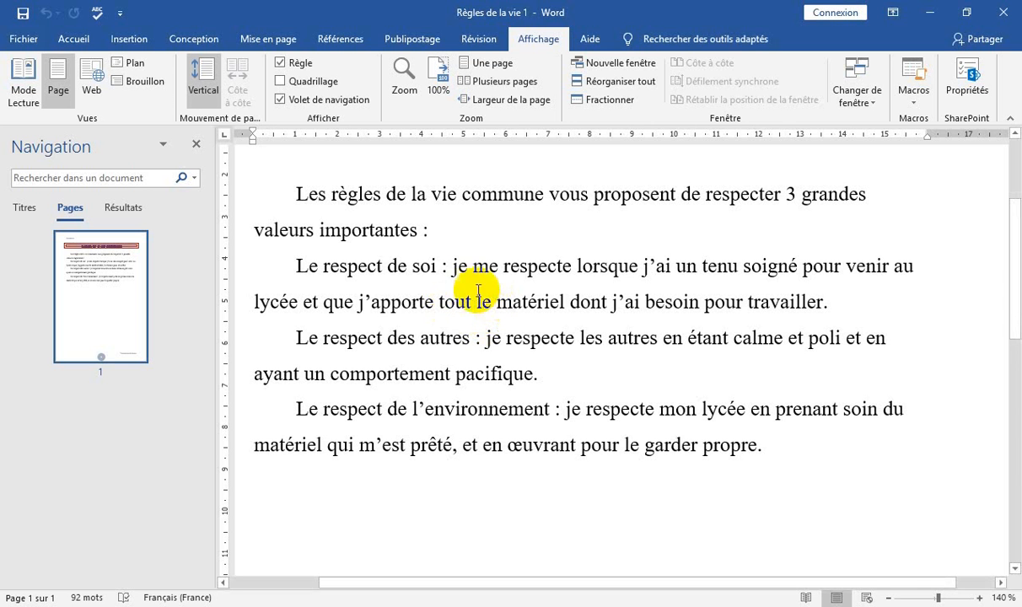
{"action": "left_click", "coordinate": [195, 143]}
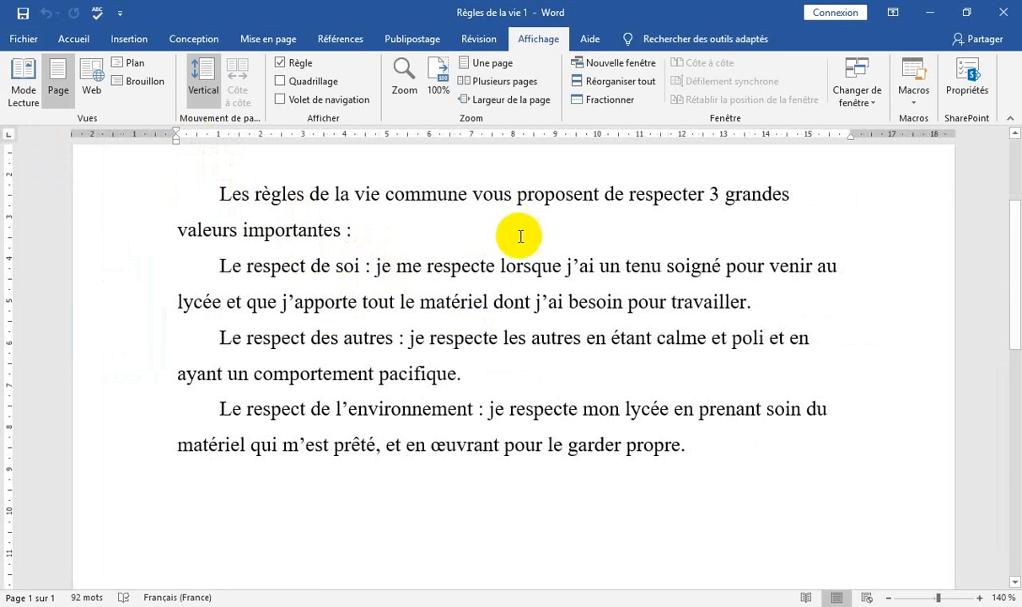
- Add an in-text drop cap to the first body paragraph and shrink it to about two lines high
{"action": "left_click", "coordinate": [1015, 135]}
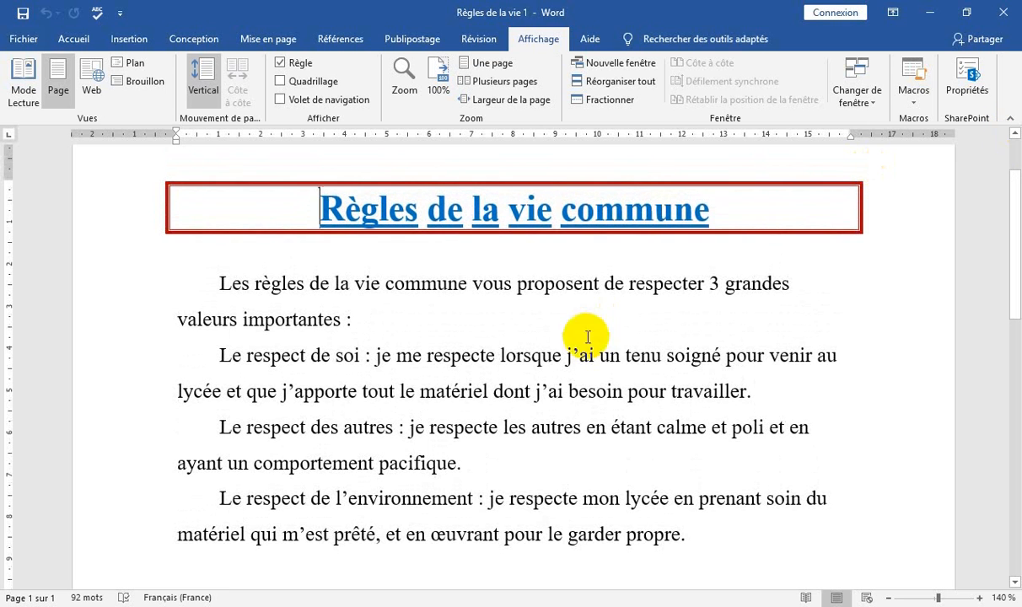
{"action": "left_click", "coordinate": [220, 282]}
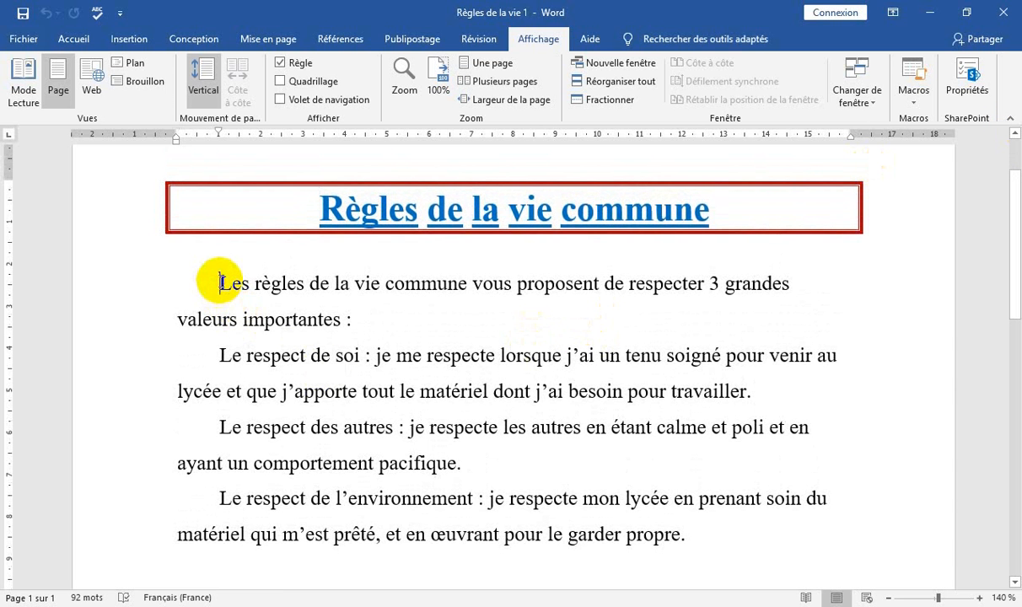
{"action": "left_click", "coordinate": [129, 42]}
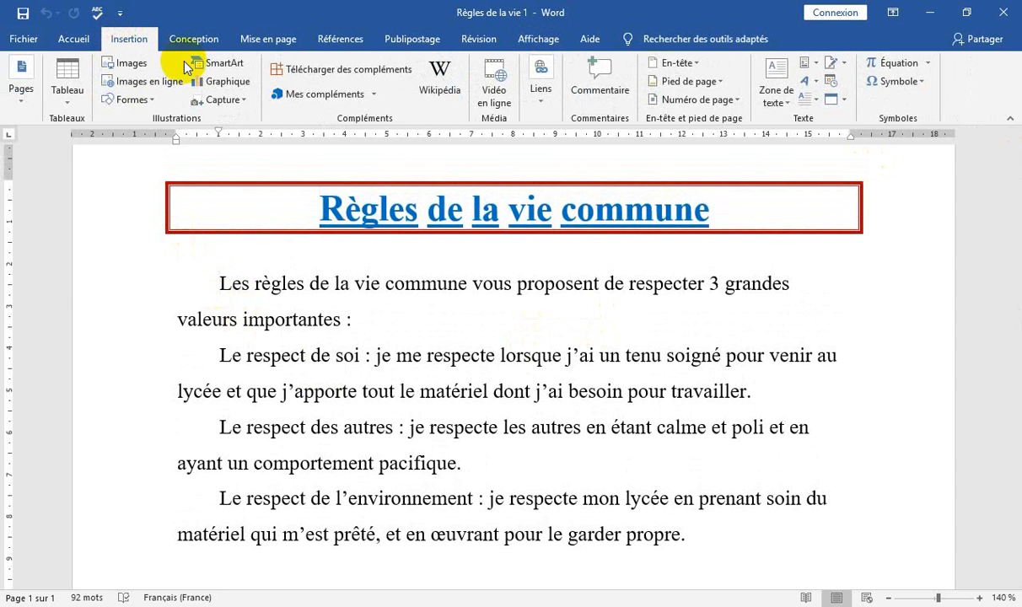
{"action": "left_click", "coordinate": [809, 101]}
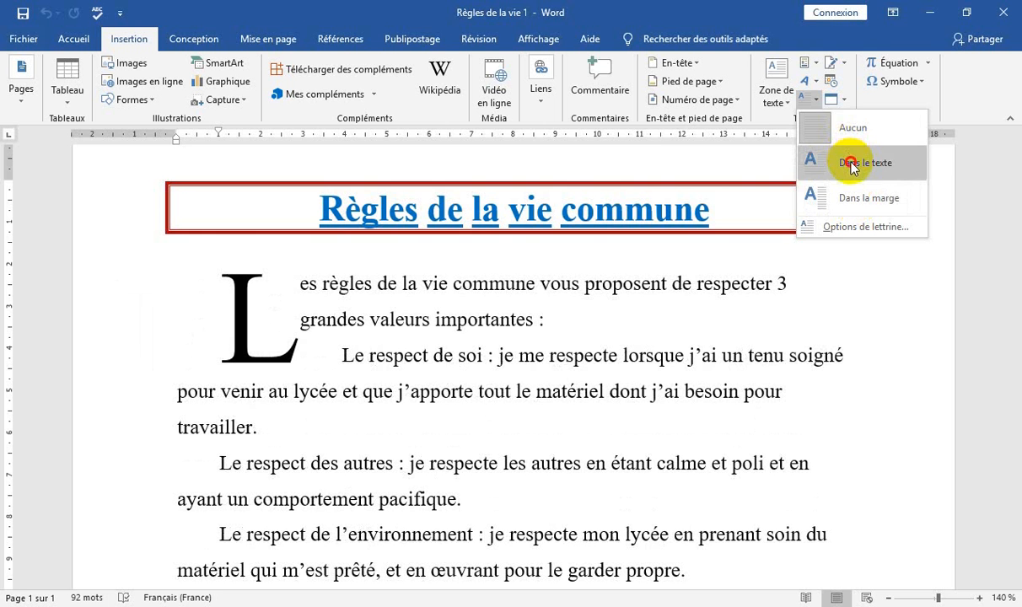
{"action": "left_click", "coordinate": [853, 165]}
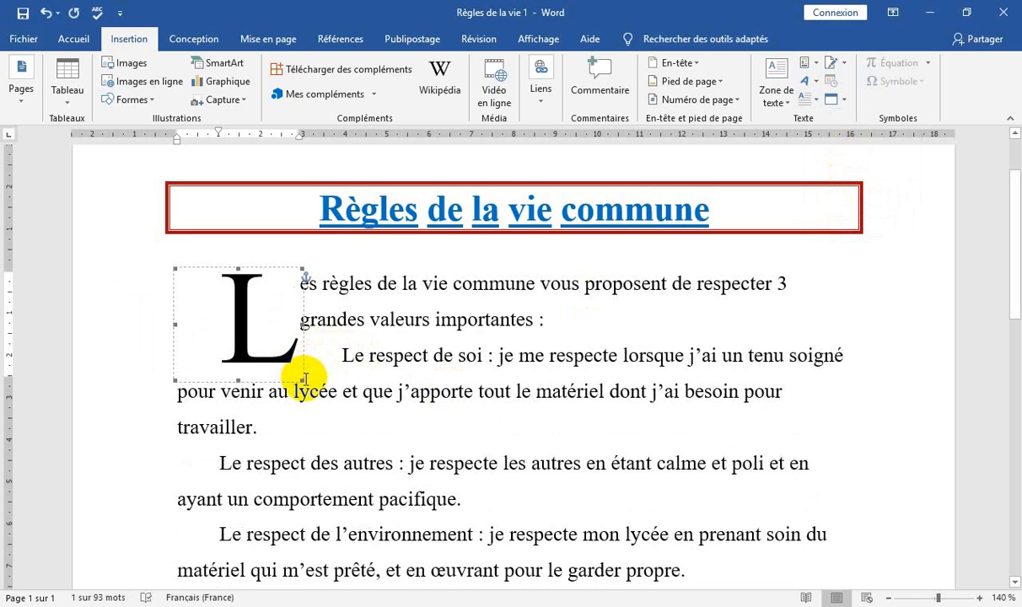
{"action": "left_click_drag", "start_coordinate": [300, 377], "coordinate": [255, 331]}
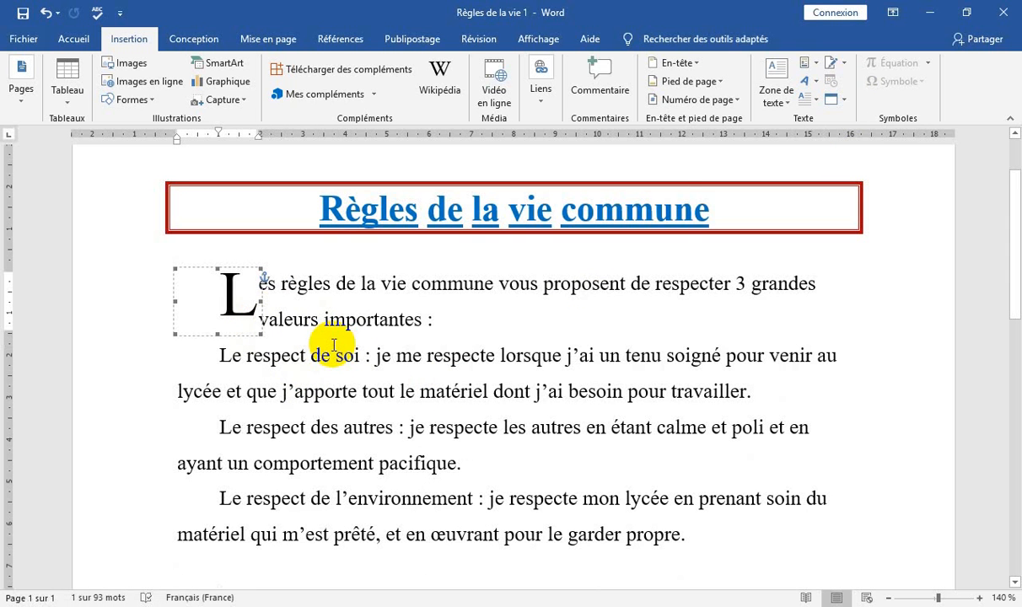
- Format the three "Le respect" paragraphs as a numbered list in the 1., 2., 3. style
{"action": "left_click", "coordinate": [218, 354]}
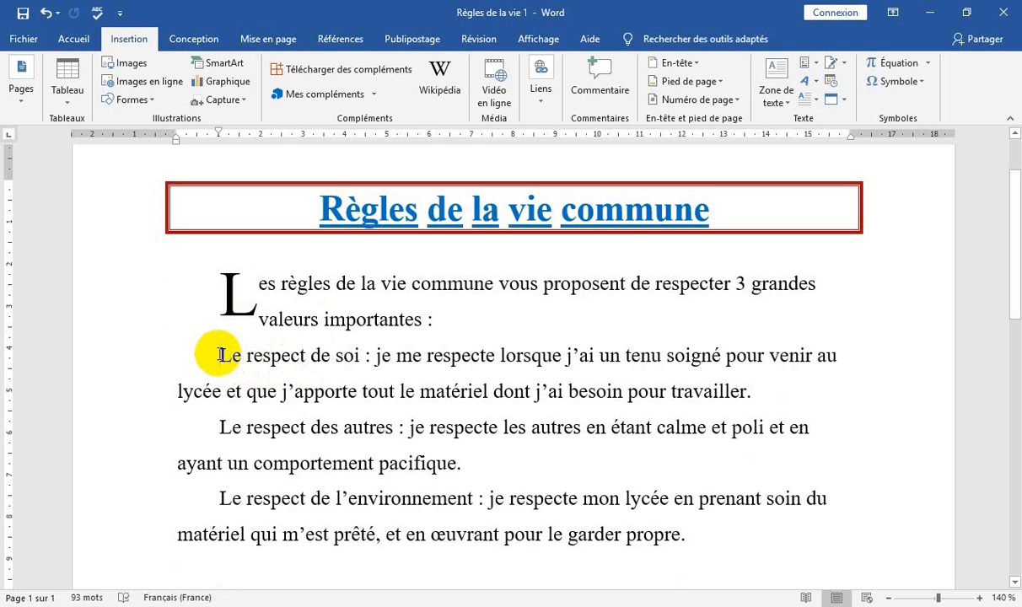
{"action": "left_click_drag", "start_coordinate": [218, 354], "coordinate": [695, 534]}
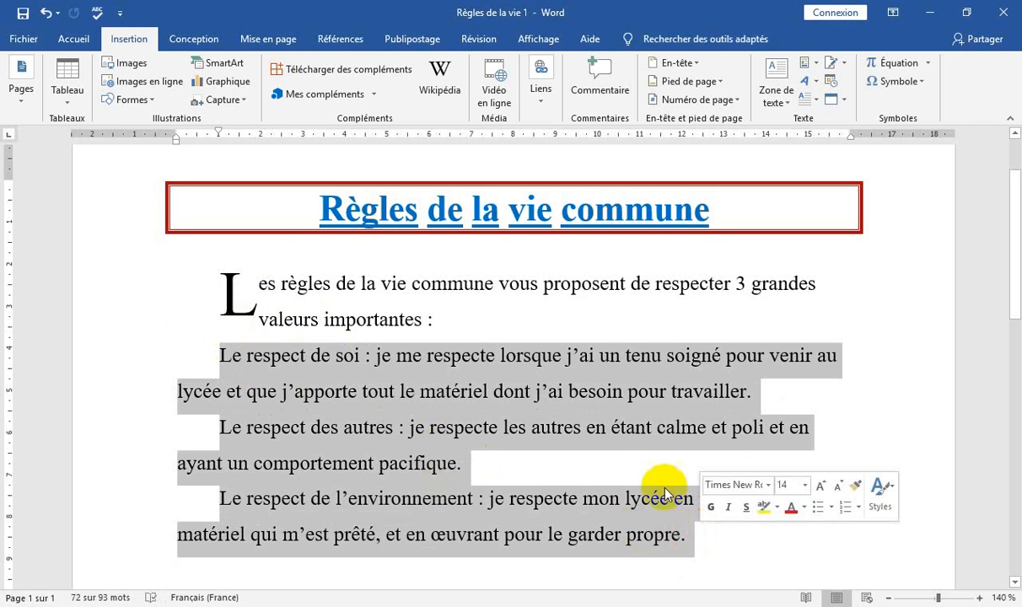
{"action": "left_click", "coordinate": [84, 41]}
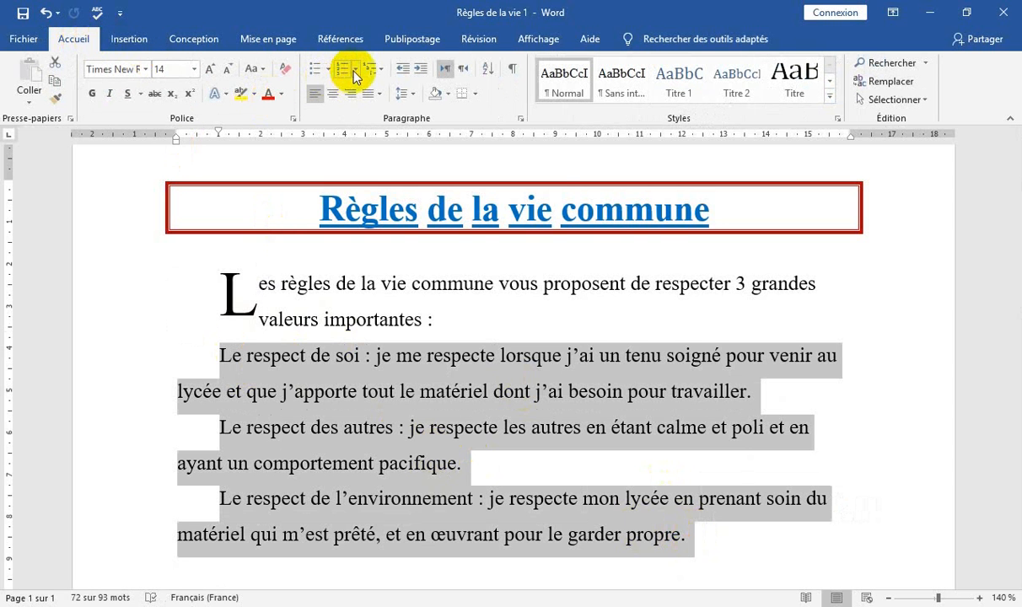
{"action": "left_click", "coordinate": [354, 72]}
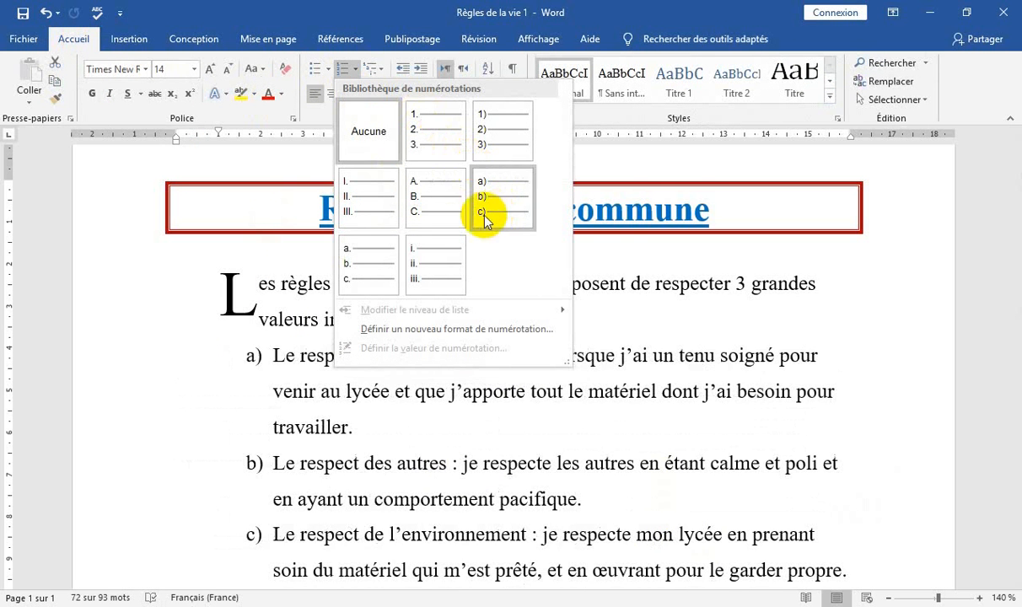
{"action": "left_click", "coordinate": [432, 133]}
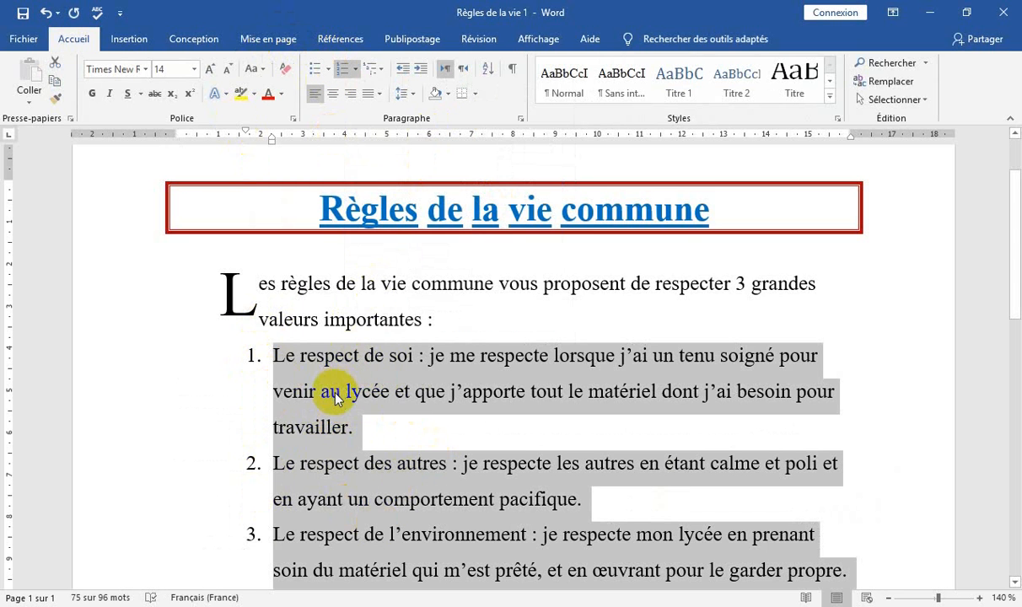
- Replace the numbering of the three "Le respect" paragraphs with arrowhead bullets
{"action": "left_click", "coordinate": [327, 71]}
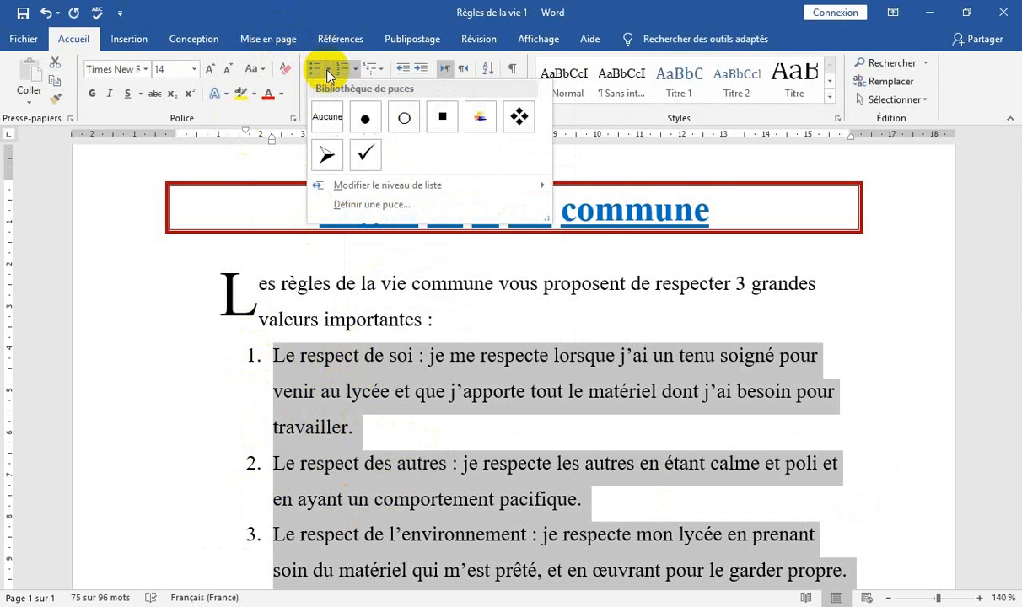
{"action": "left_click", "coordinate": [328, 156]}
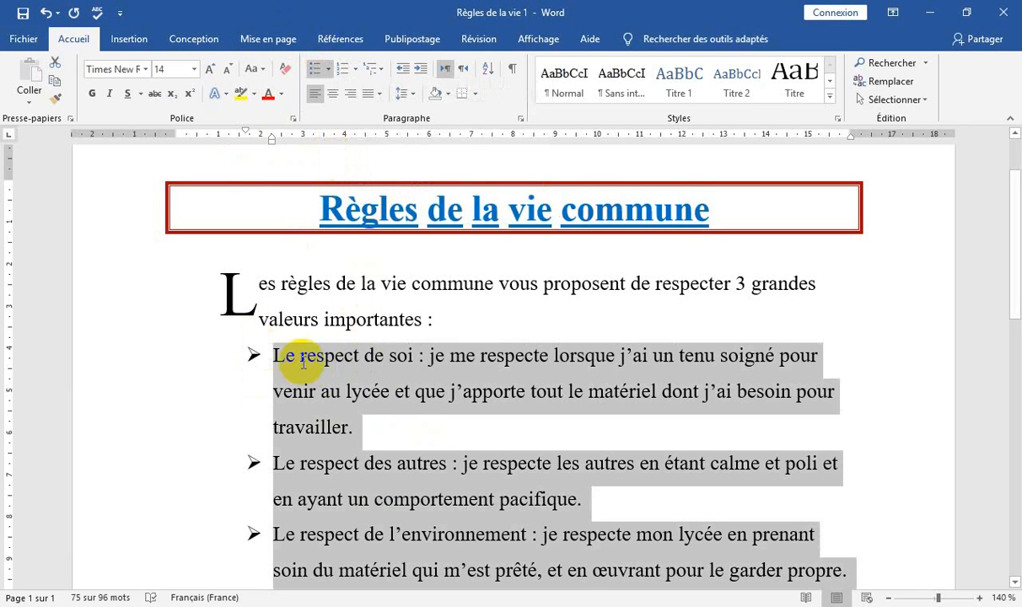
{"action": "left_click", "coordinate": [356, 407]}
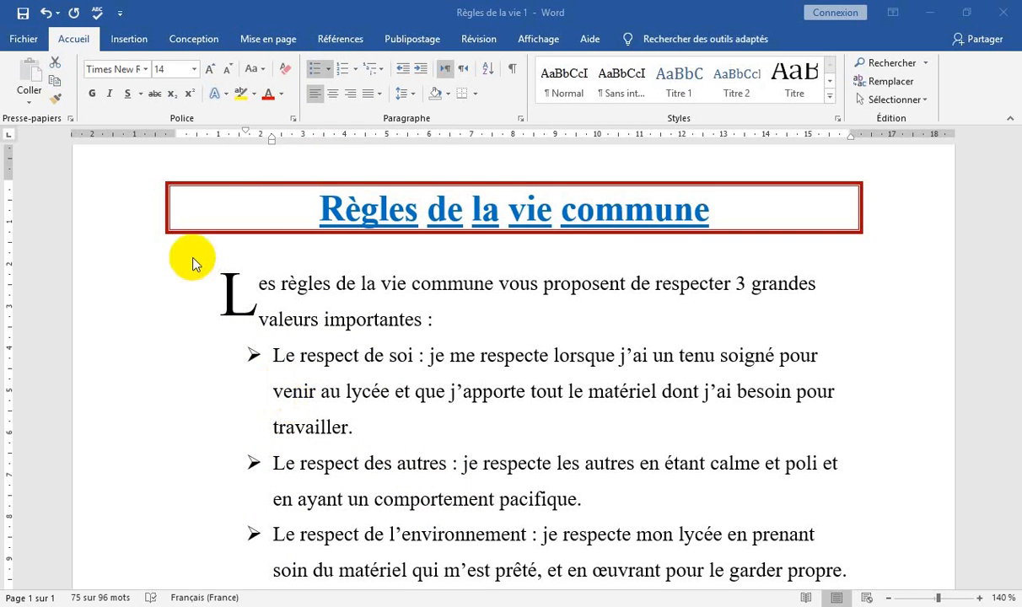
- Undo the list formatting of the three "Le respect" paragraphs
{"action": "left_click", "coordinate": [47, 14]}
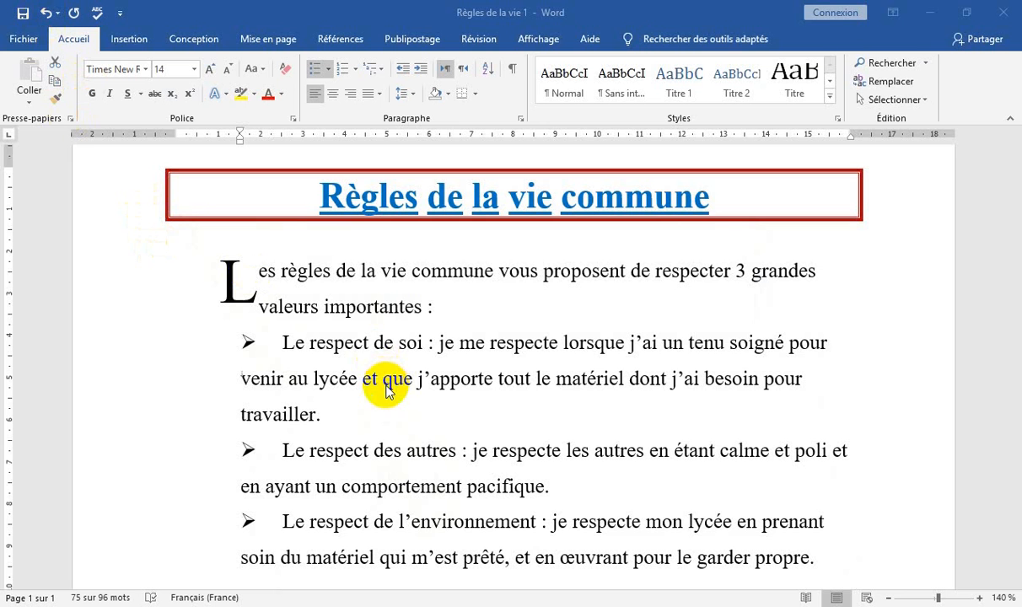
{"action": "left_click", "coordinate": [46, 14]}
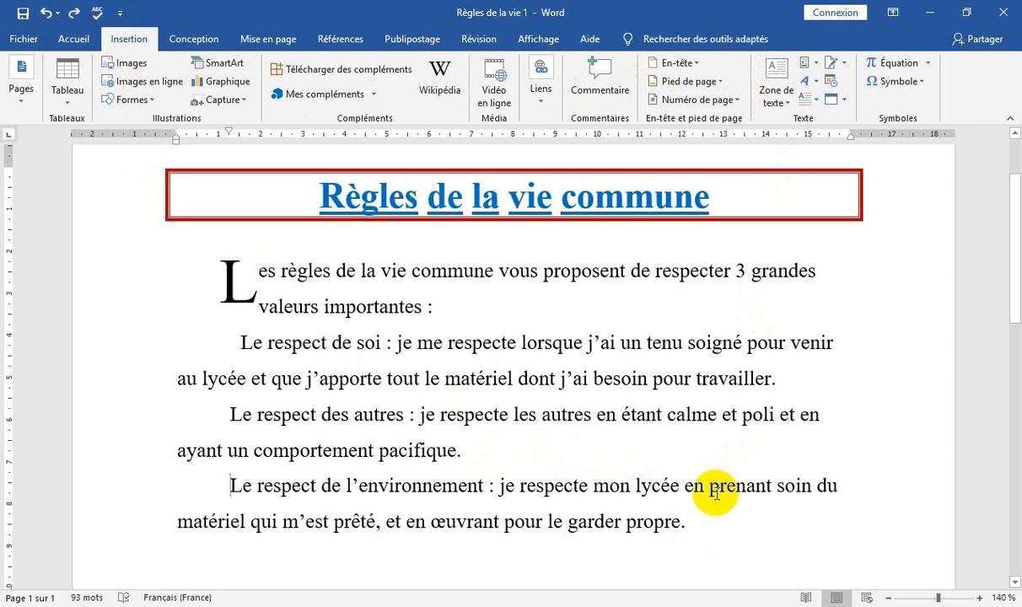
- Add an empty paragraph after the last sentence and insert a "Citation quadrillage" text box
{"action": "left_click", "coordinate": [708, 525]}
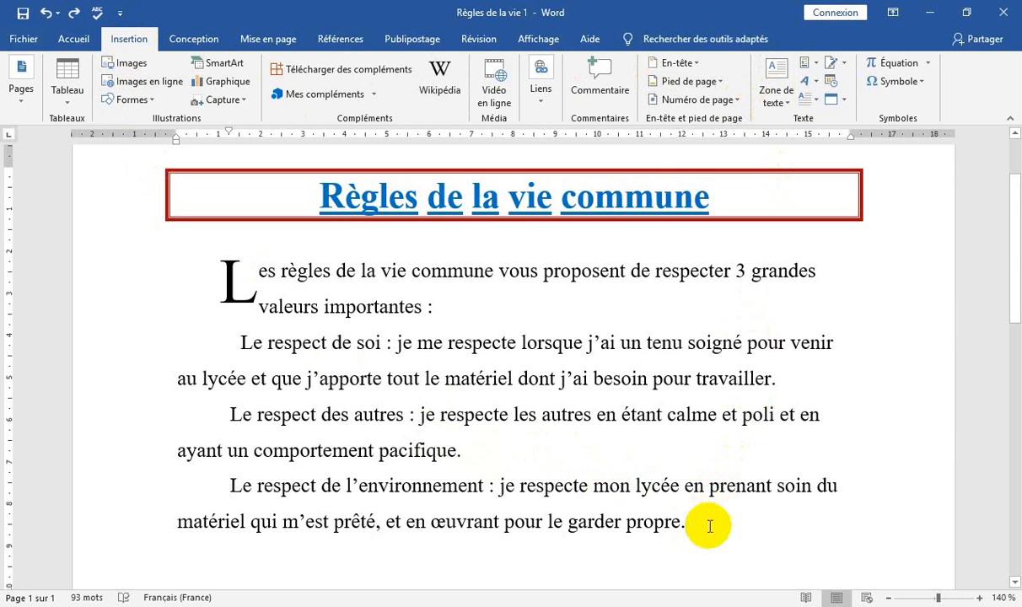
{"action": "key", "text": "Return"}
{"action": "key", "text": "alt+shift"}
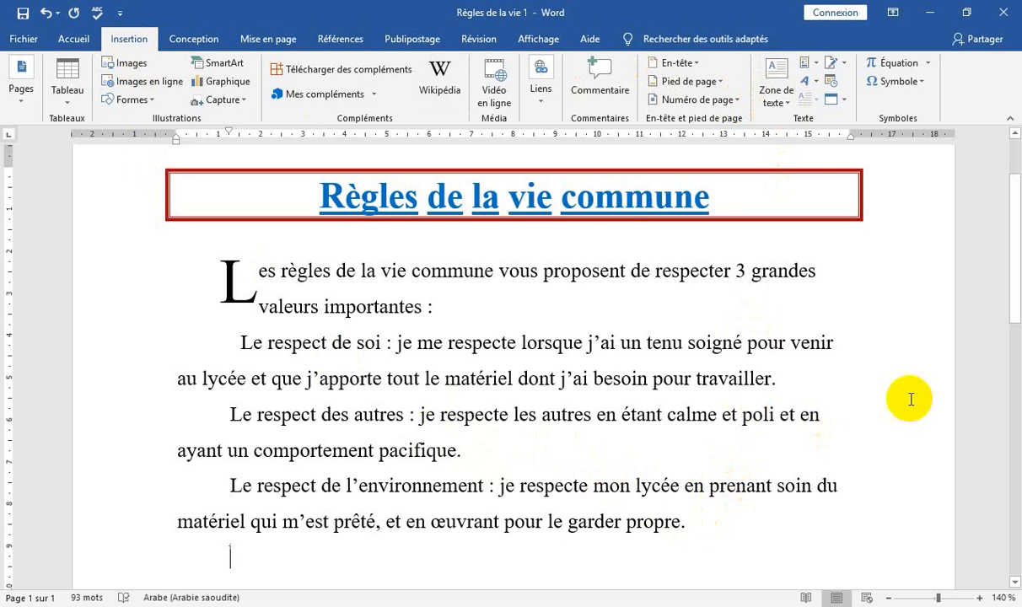
{"action": "left_click", "coordinate": [782, 101]}
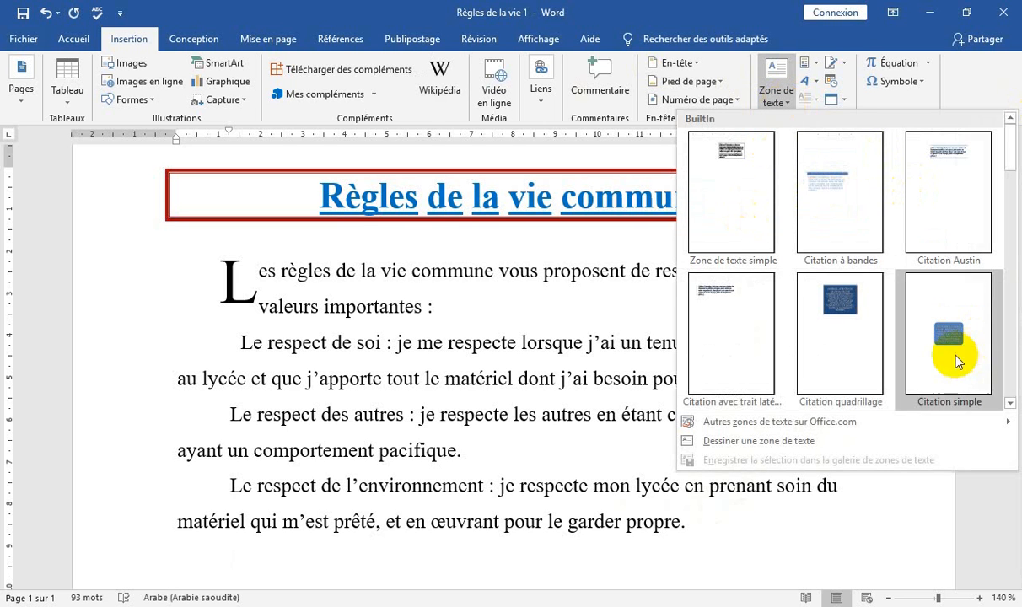
{"action": "left_click", "coordinate": [840, 331]}
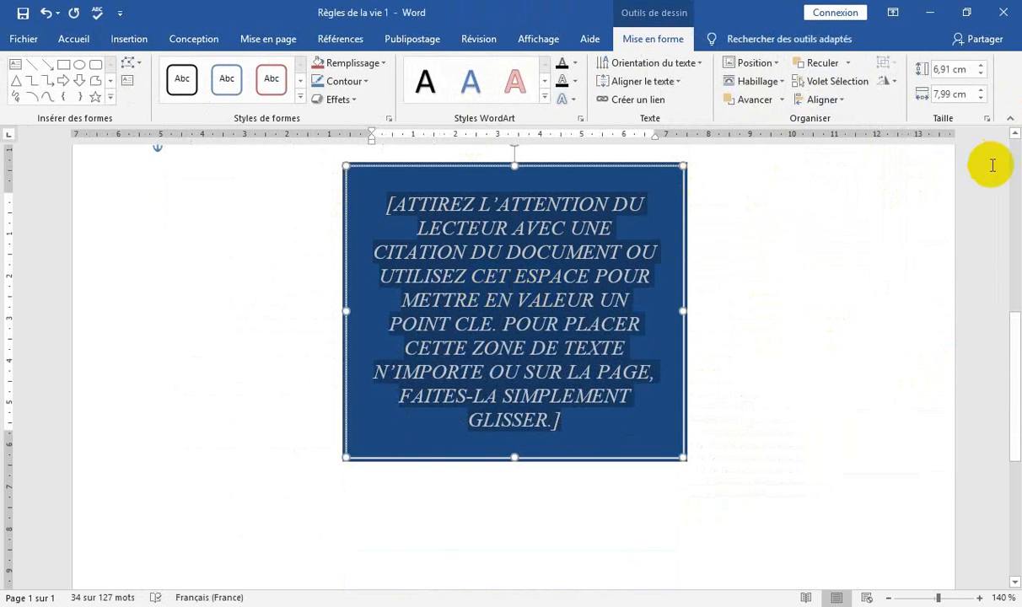
- Select the inserted blue text box and its placeholder text
{"action": "scroll", "coordinate": [1013, 137], "scroll_direction": "up", "scroll_amount": 6}
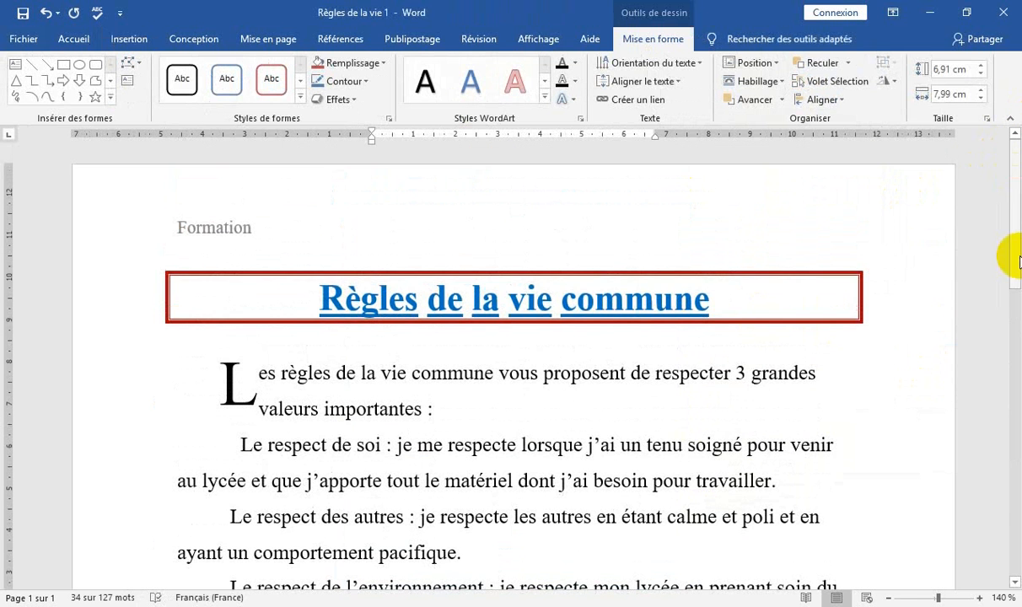
{"action": "left_click", "coordinate": [1015, 585]}
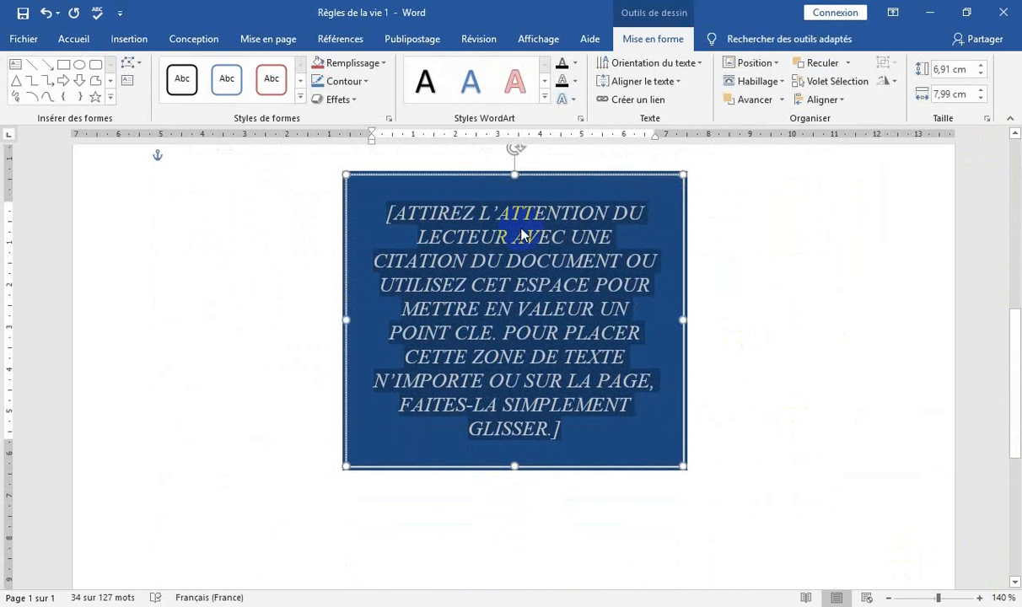
{"action": "left_click", "coordinate": [421, 177]}
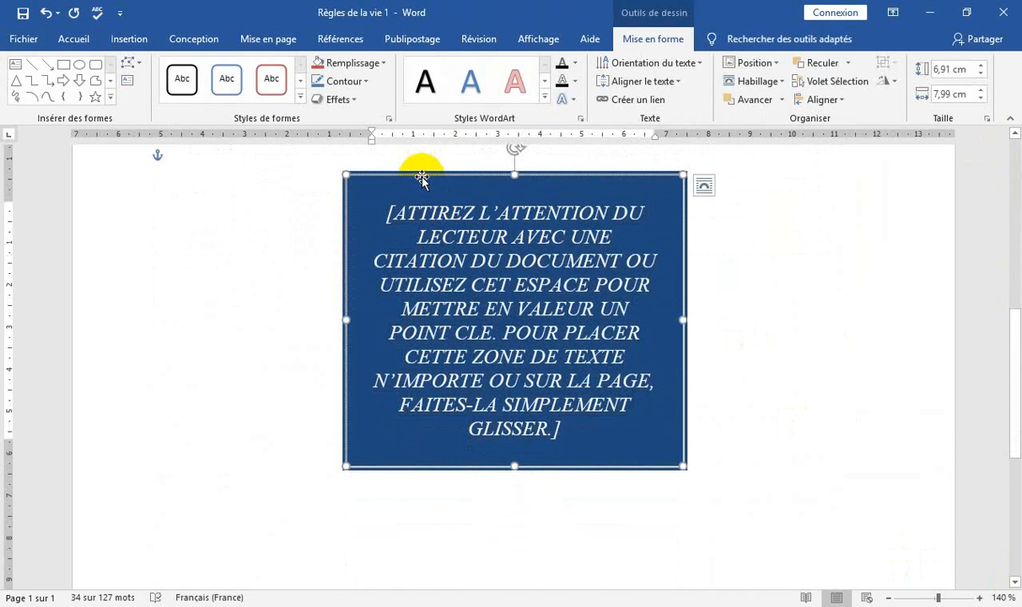
{"action": "left_click", "coordinate": [422, 216]}
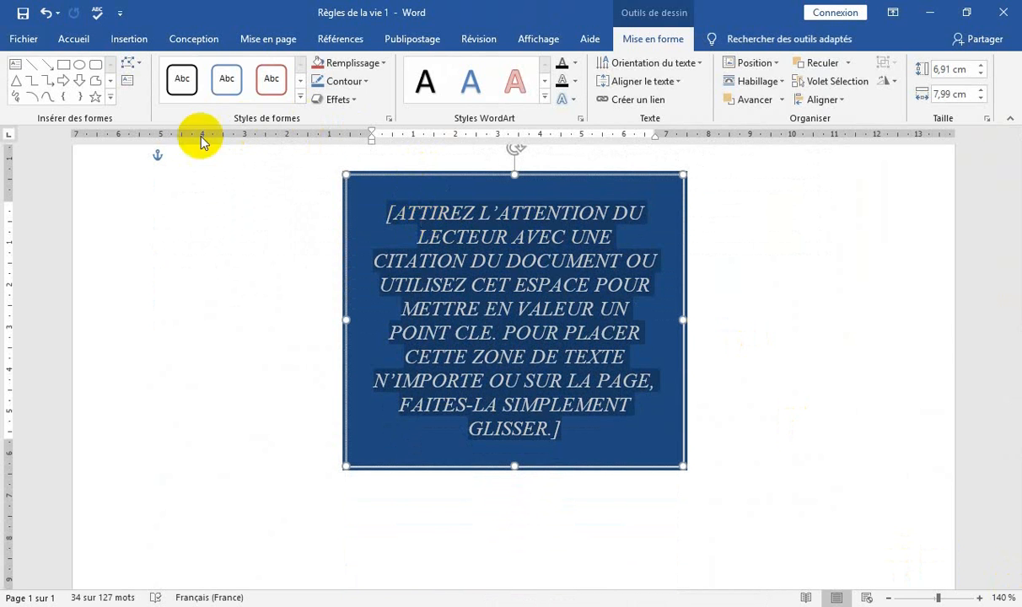
- Replace the text box's selected placeholder text with the picture "ordinateur" from the "Images enregistrées" folder
{"action": "left_click", "coordinate": [120, 40]}
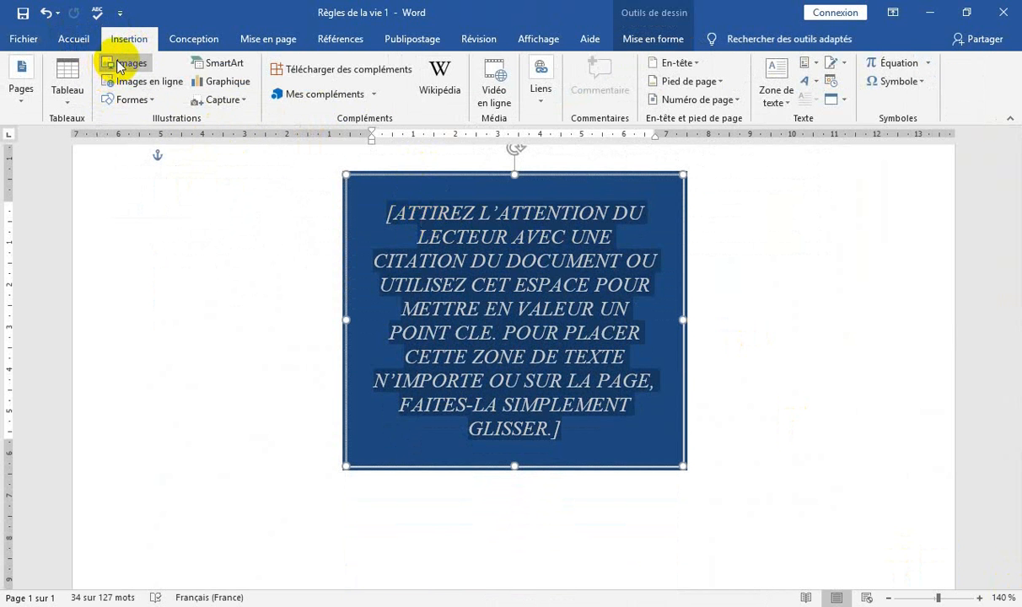
{"action": "left_click", "coordinate": [119, 66]}
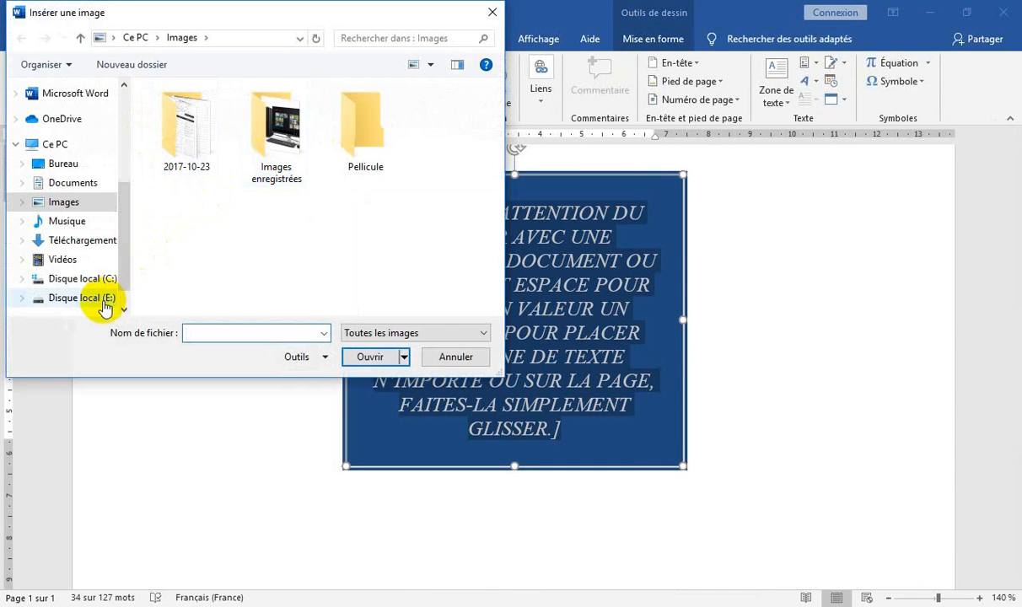
{"action": "double_click", "coordinate": [293, 139]}
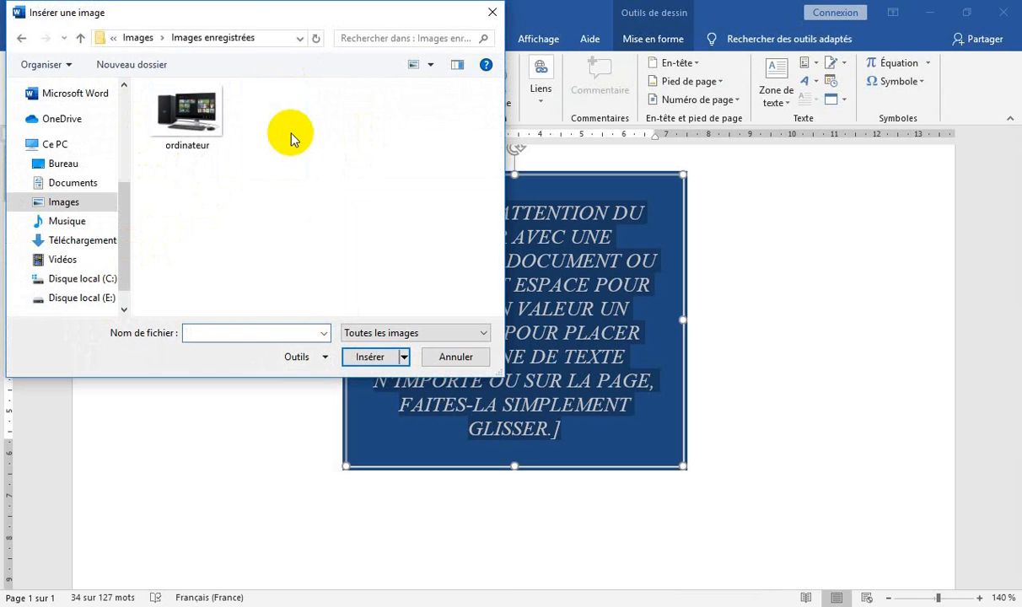
{"action": "left_click", "coordinate": [194, 109]}
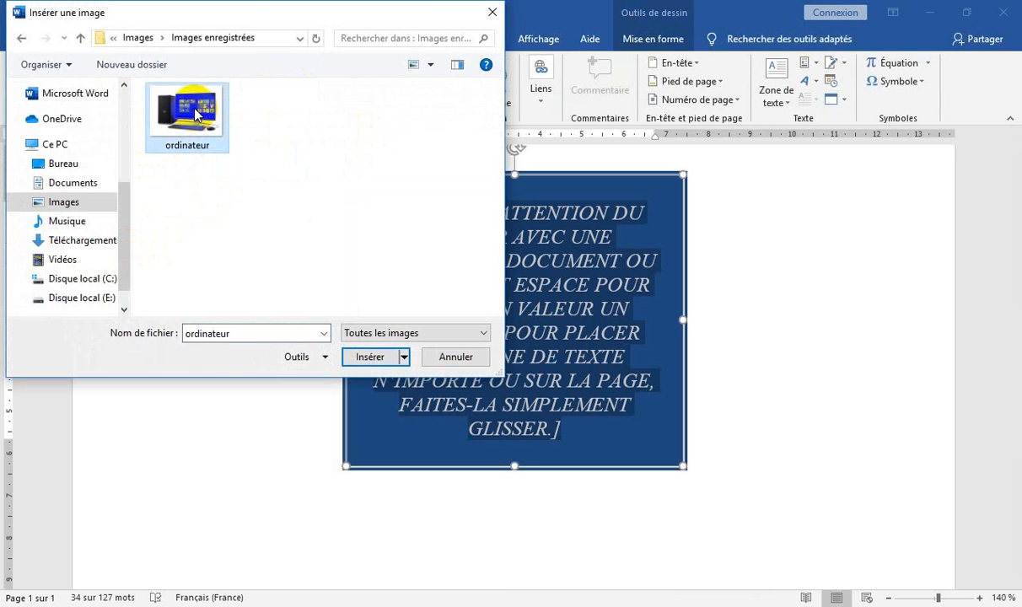
{"action": "left_click", "coordinate": [364, 363]}
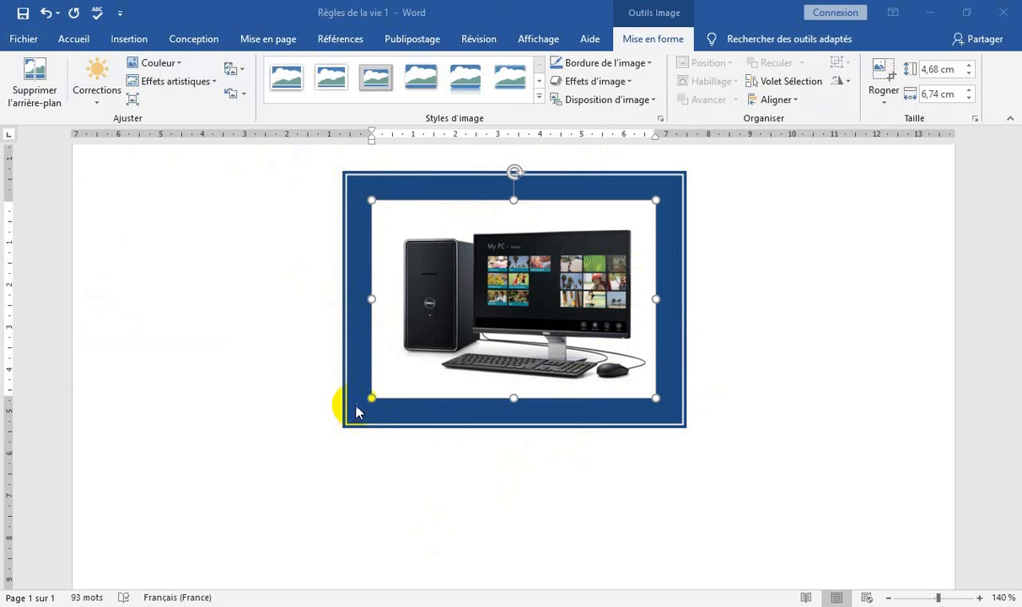
{"action": "left_click", "coordinate": [630, 331]}
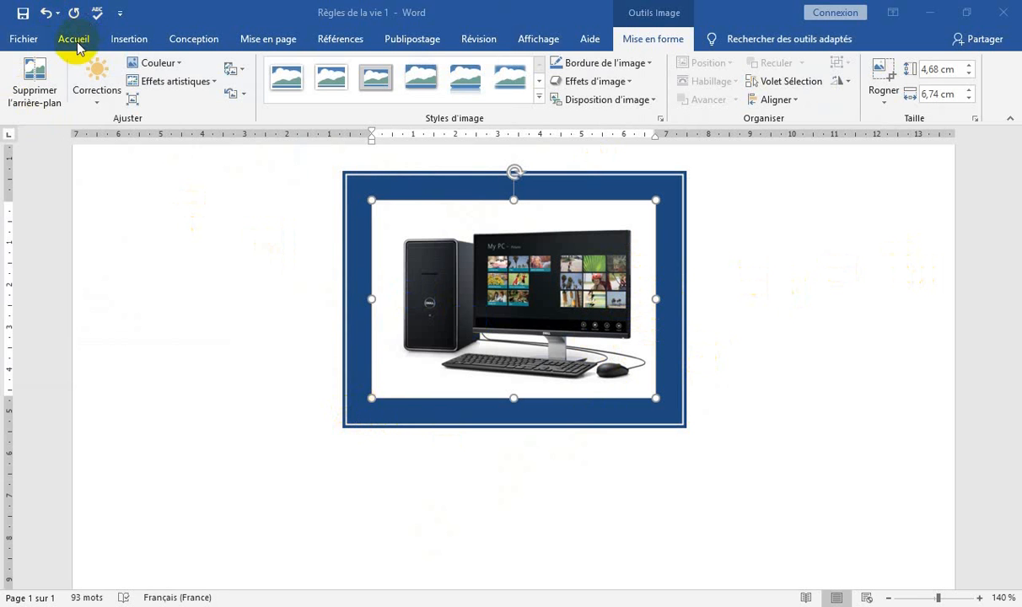
- Open the page header for editing and add an empty right-aligned line below "Formation"
{"action": "left_click", "coordinate": [128, 40]}
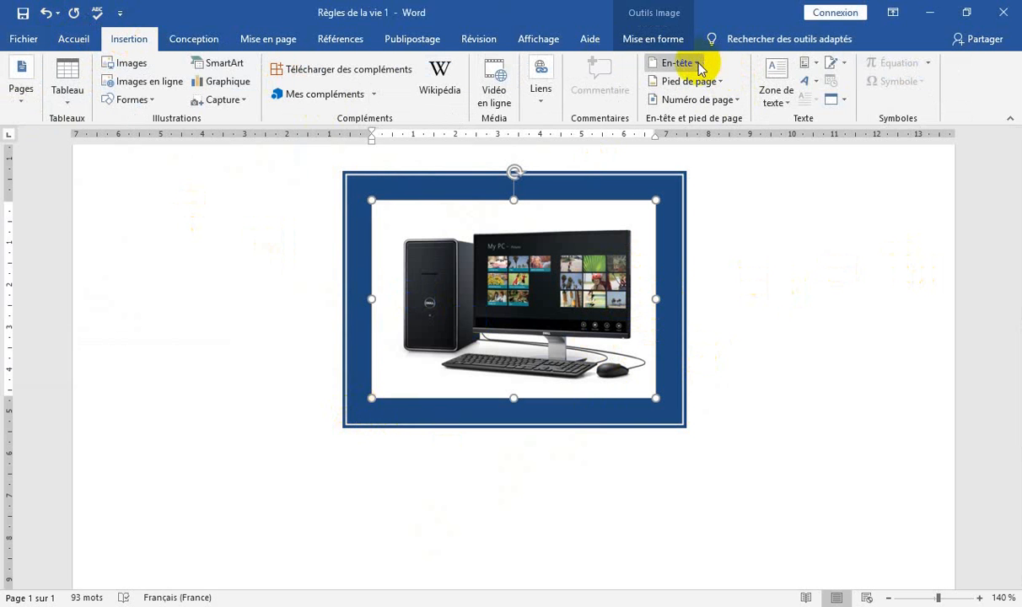
{"action": "left_click", "coordinate": [697, 65]}
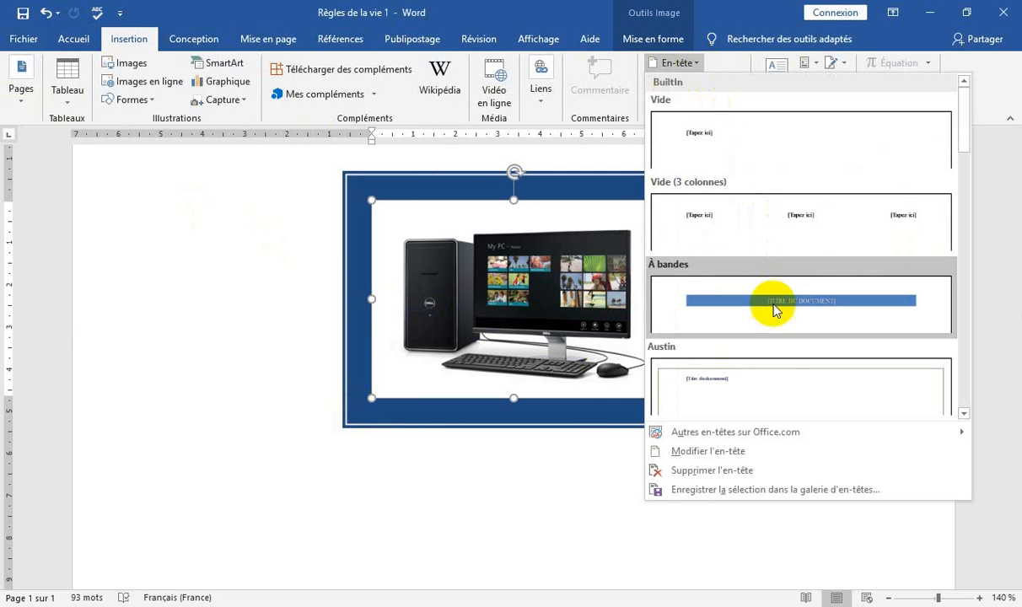
{"action": "left_click", "coordinate": [734, 453]}
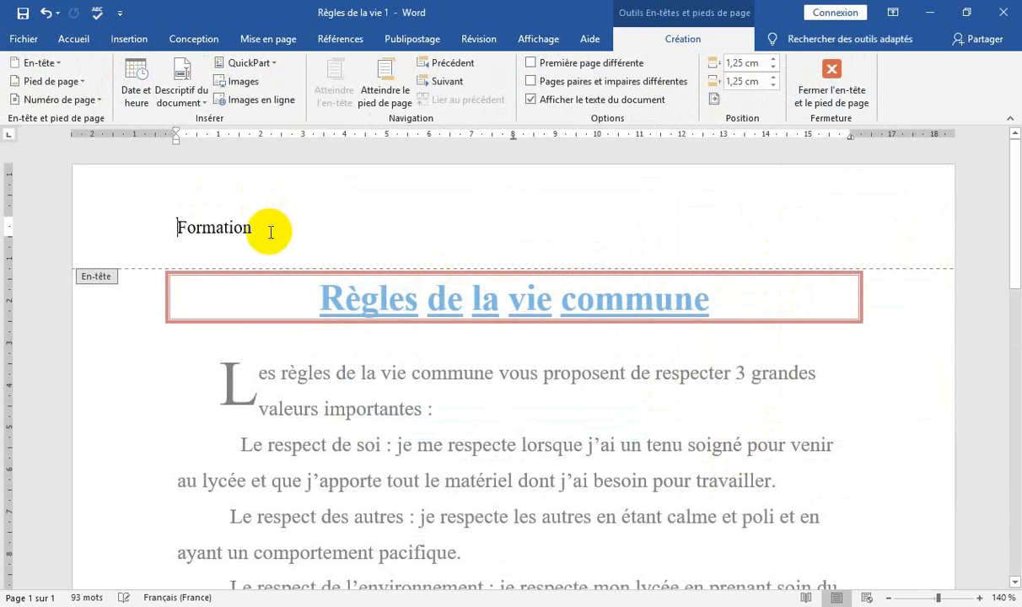
{"action": "left_click", "coordinate": [268, 231]}
{"action": "key", "text": "Return"}
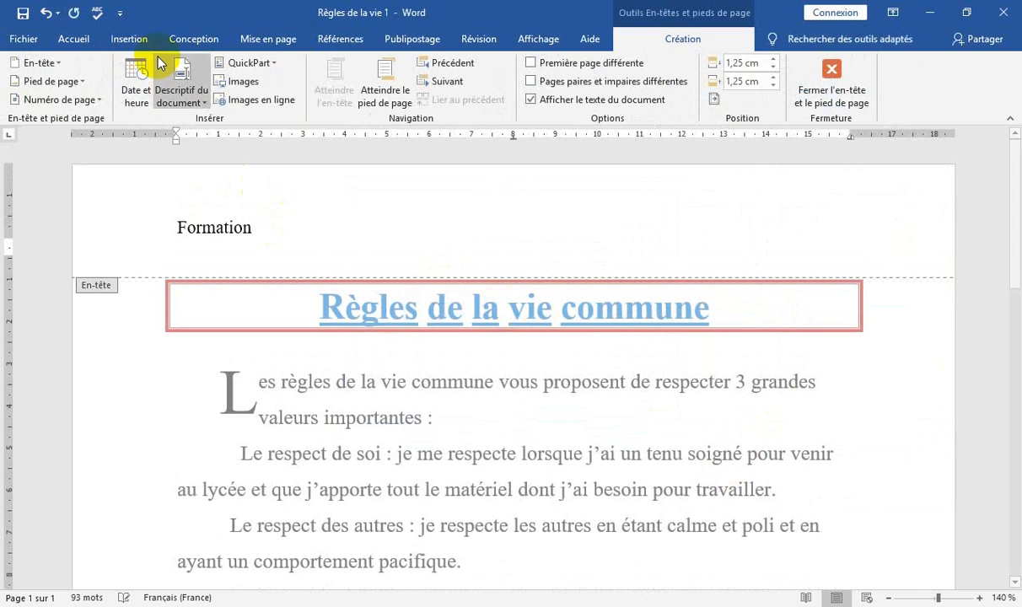
{"action": "left_click", "coordinate": [76, 41]}
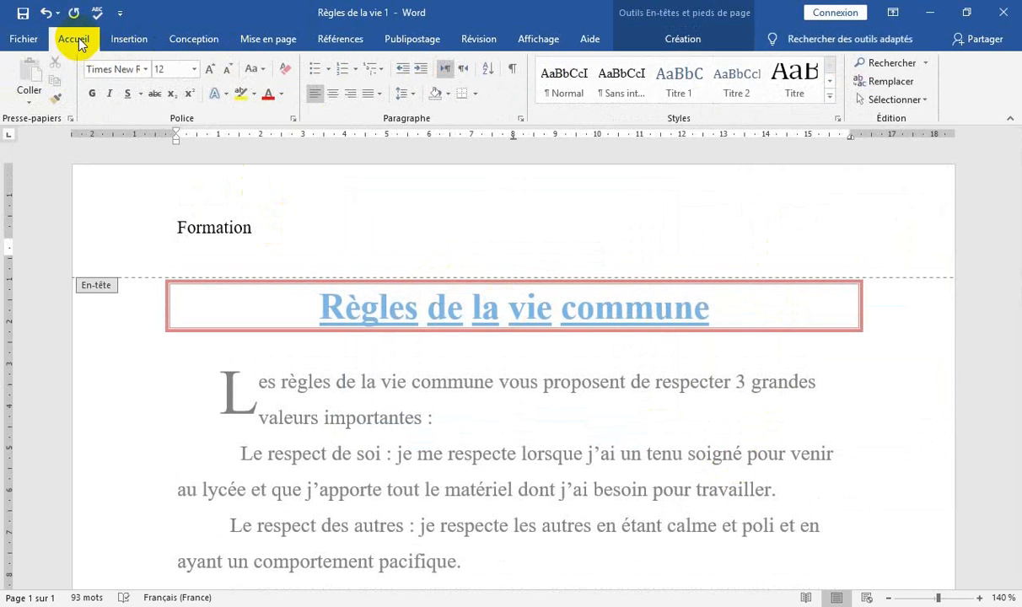
{"action": "left_click", "coordinate": [351, 96]}
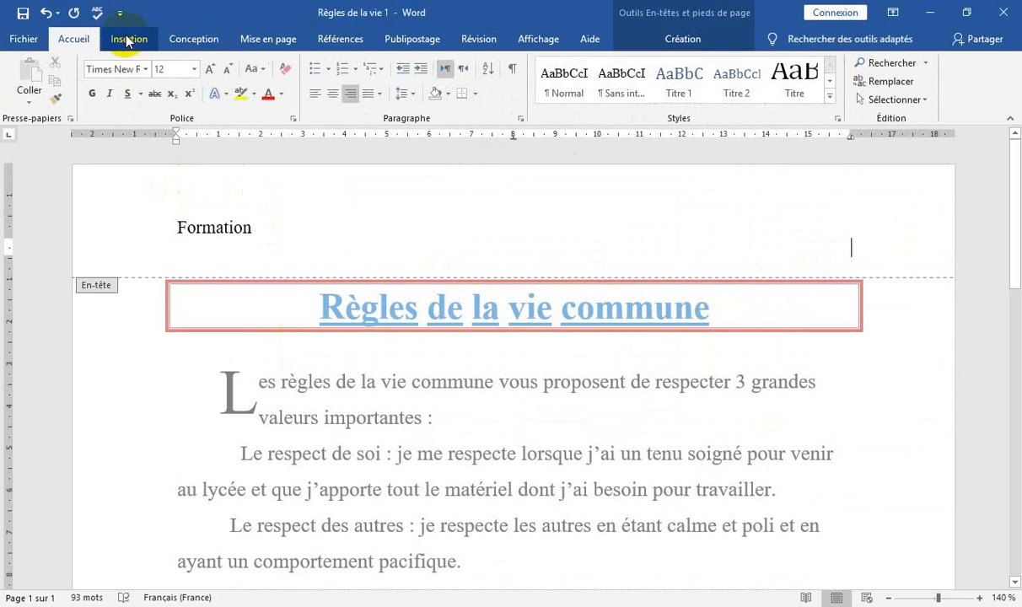
- Insert an automatically updating date and time in the 22/04/2020 01:44:45 format on the header's right-aligned line and return to the body text
{"action": "left_click", "coordinate": [127, 39]}
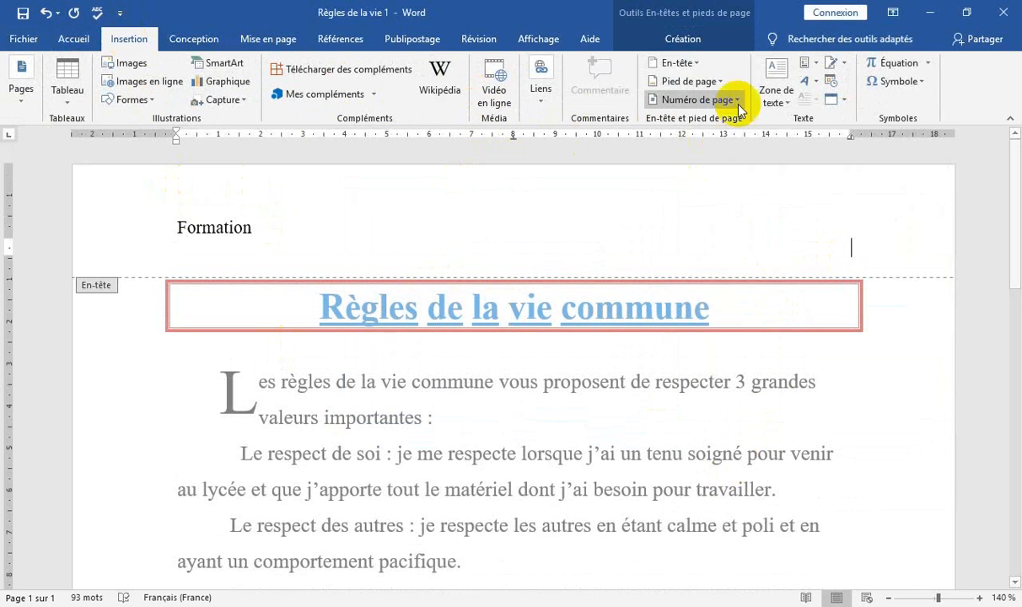
{"action": "left_click", "coordinate": [830, 80]}
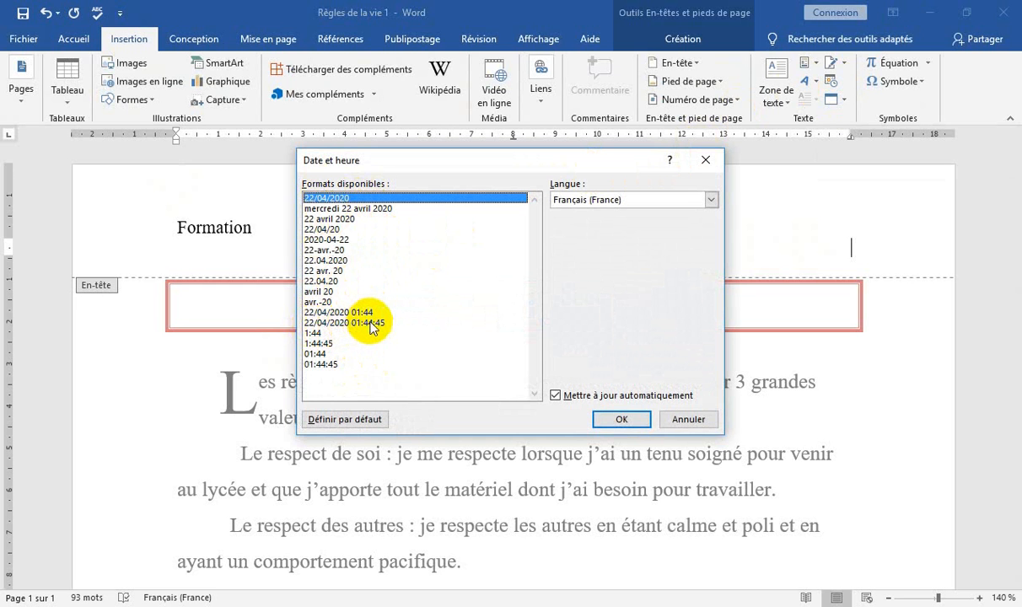
{"action": "left_click", "coordinate": [371, 323]}
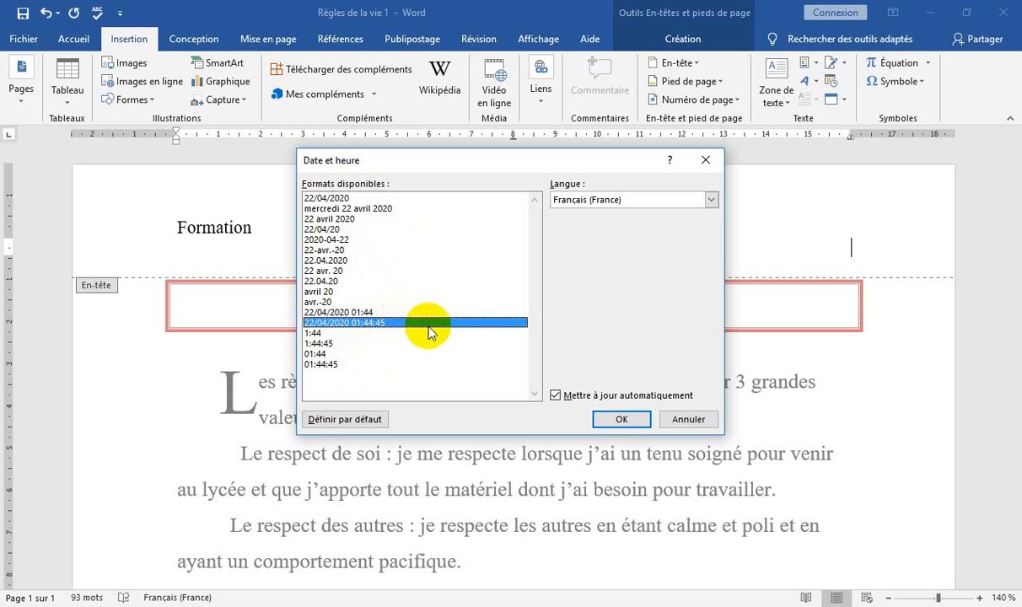
{"action": "left_click", "coordinate": [556, 397]}
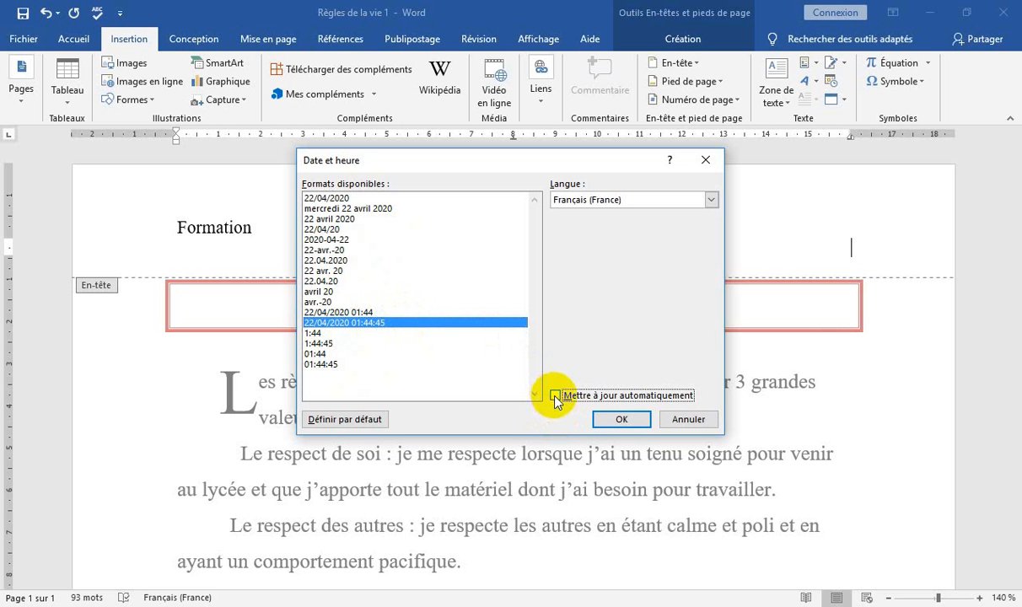
{"action": "left_click", "coordinate": [555, 395]}
{"action": "left_click", "coordinate": [621, 420]}
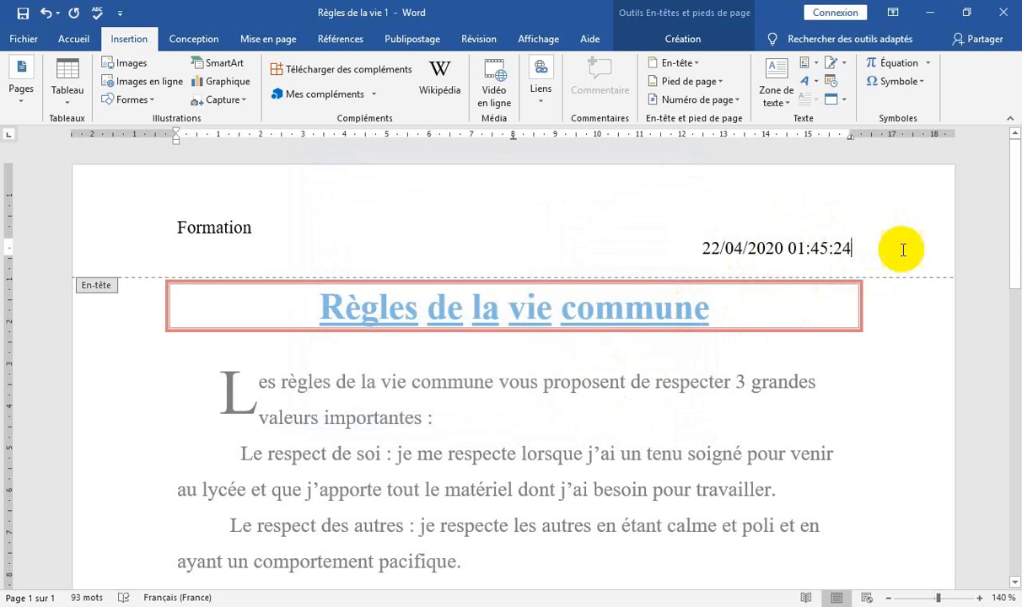
{"action": "triple_click", "coordinate": [754, 389]}
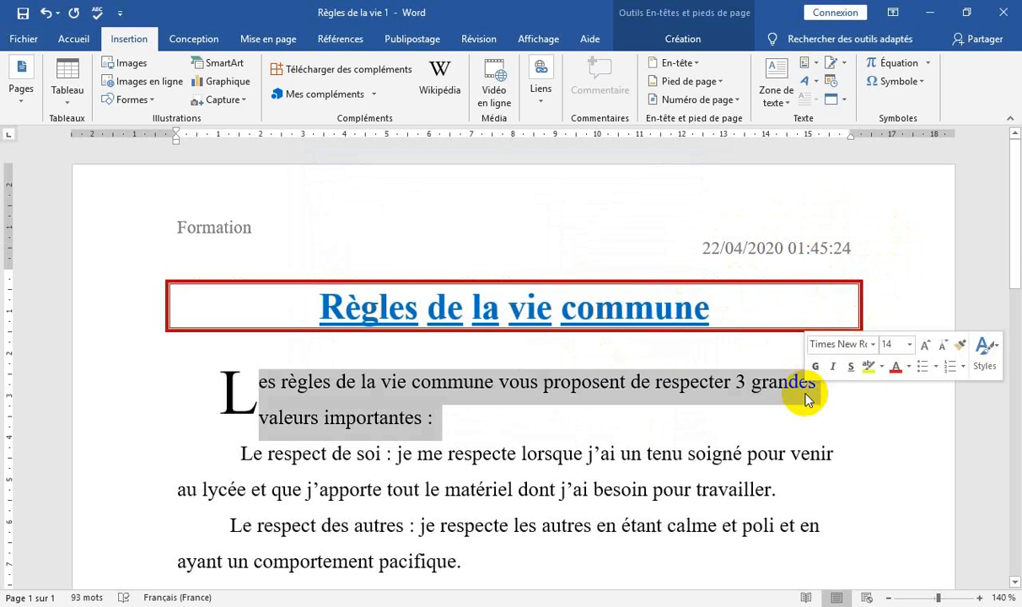
{"action": "left_click", "coordinate": [792, 408]}
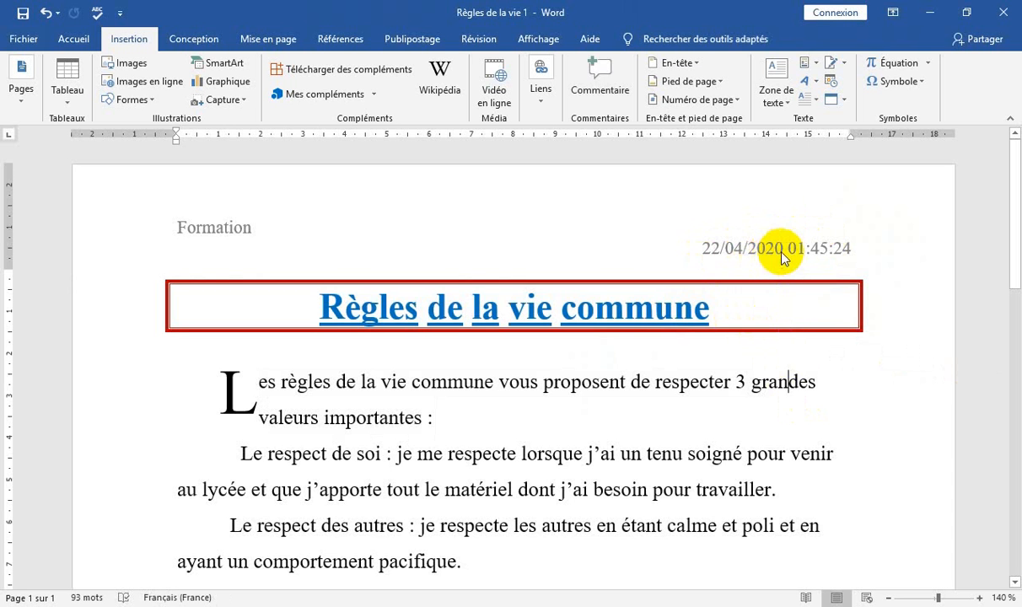
{"action": "left_click", "coordinate": [818, 383]}
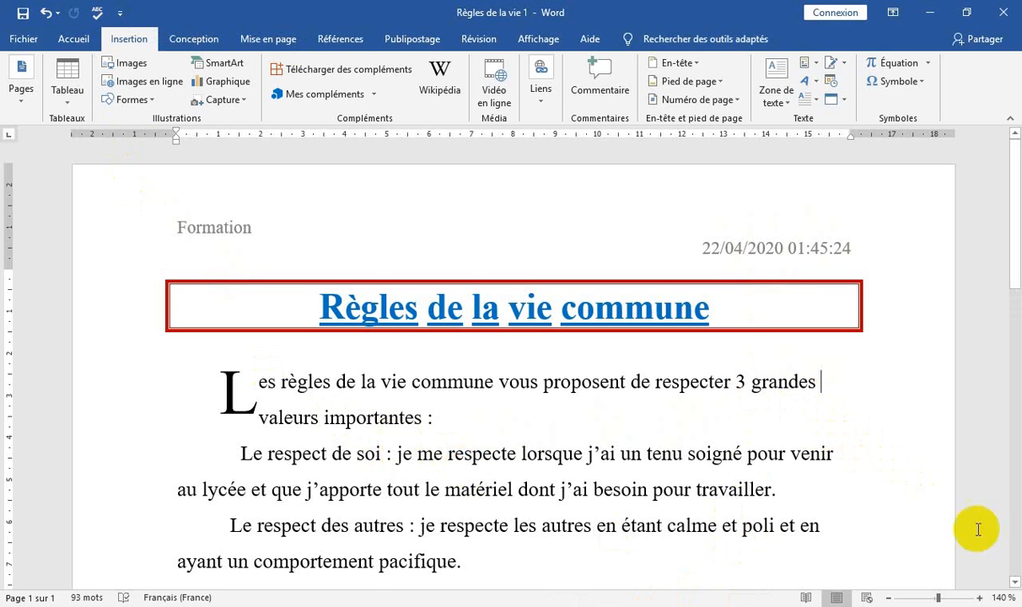
{"action": "left_click", "coordinate": [1014, 582]}
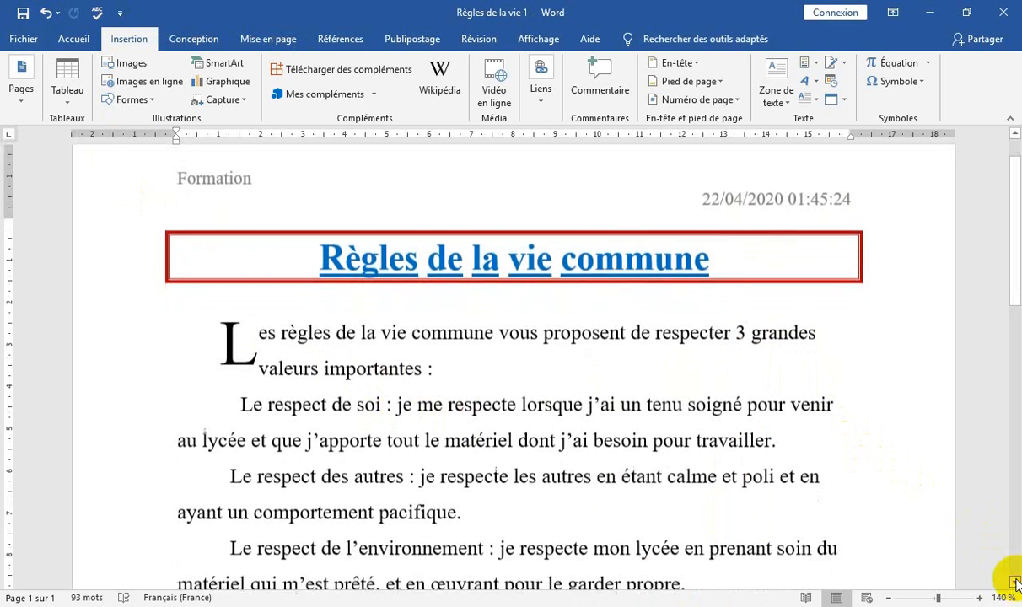
{"action": "left_click", "coordinate": [1014, 582]}
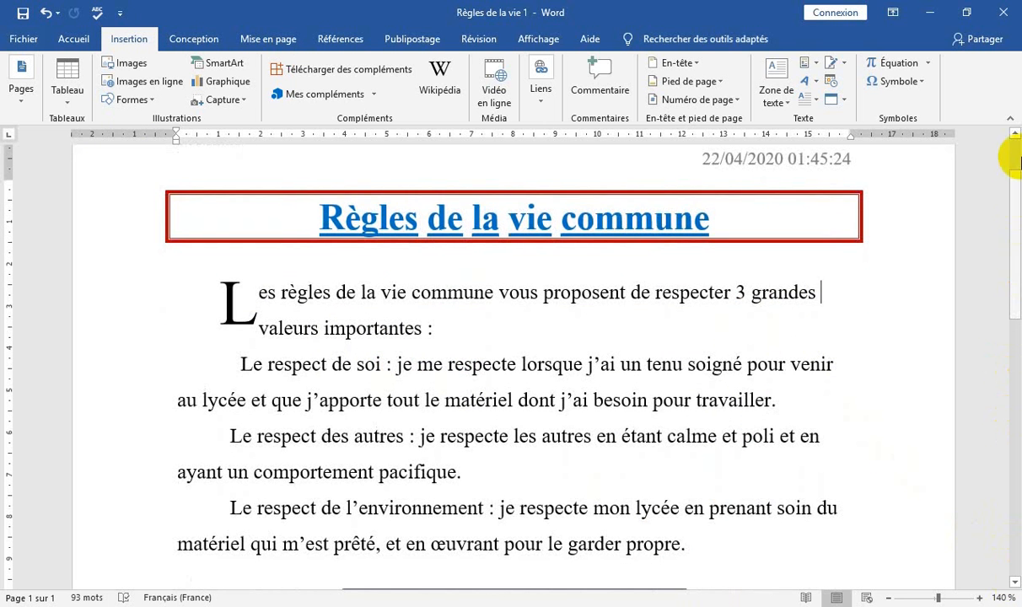
{"action": "left_click", "coordinate": [1014, 136]}
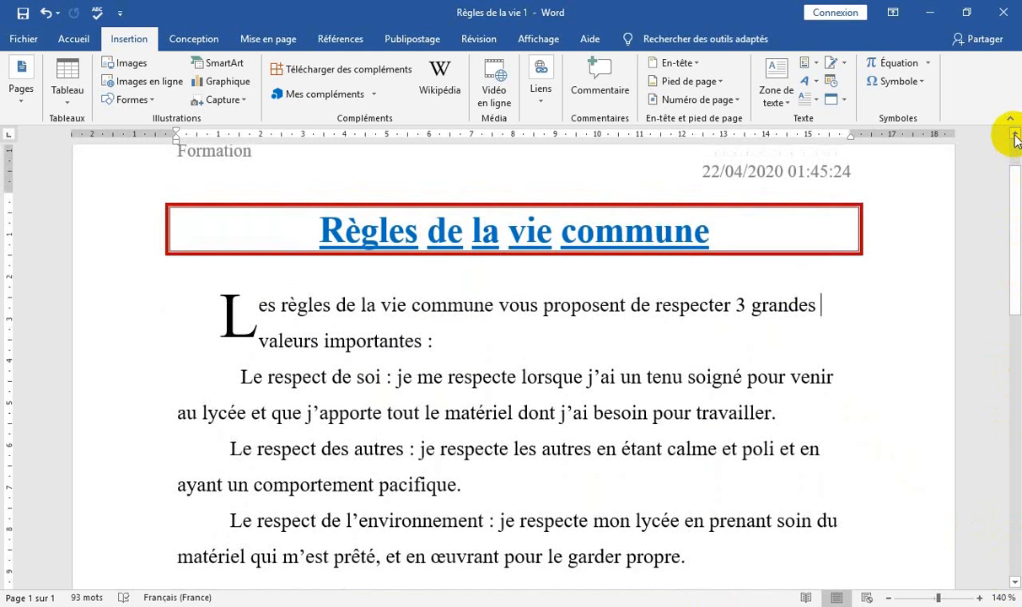